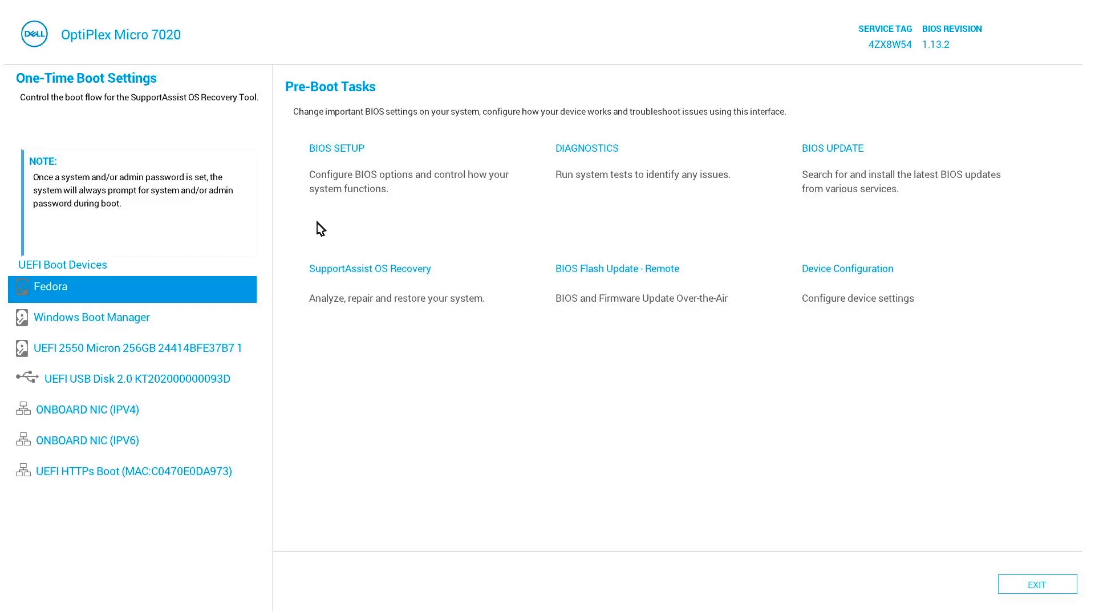
Pick UEFI USB Disk 2.0 in the Dell One-Time Boot Menu to load Windows Setup
{"action": "key", "text": "Down"}
{"action": "key", "text": "Down"}
{"action": "key", "text": "Down"}
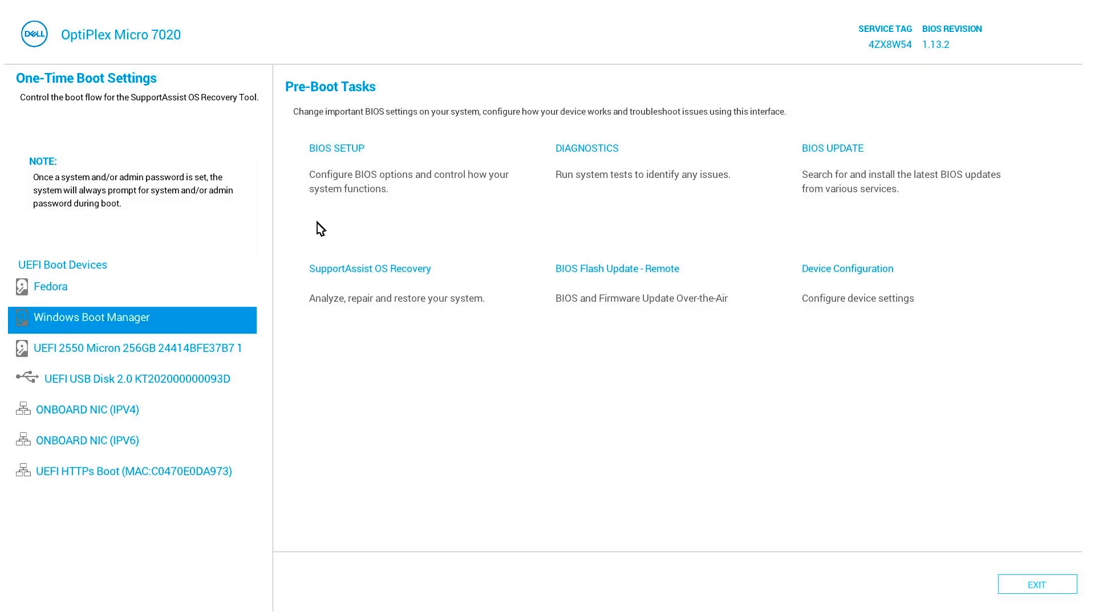
{"action": "key", "text": "Up"}
{"action": "key", "text": "Up"}
{"action": "key", "text": "Up"}
{"action": "key", "text": "Down"}
{"action": "key", "text": "Up"}
{"action": "key", "text": "Down"}
{"action": "key", "text": "Up"}
{"action": "key", "text": "Down"}
{"action": "key", "text": "Up"}
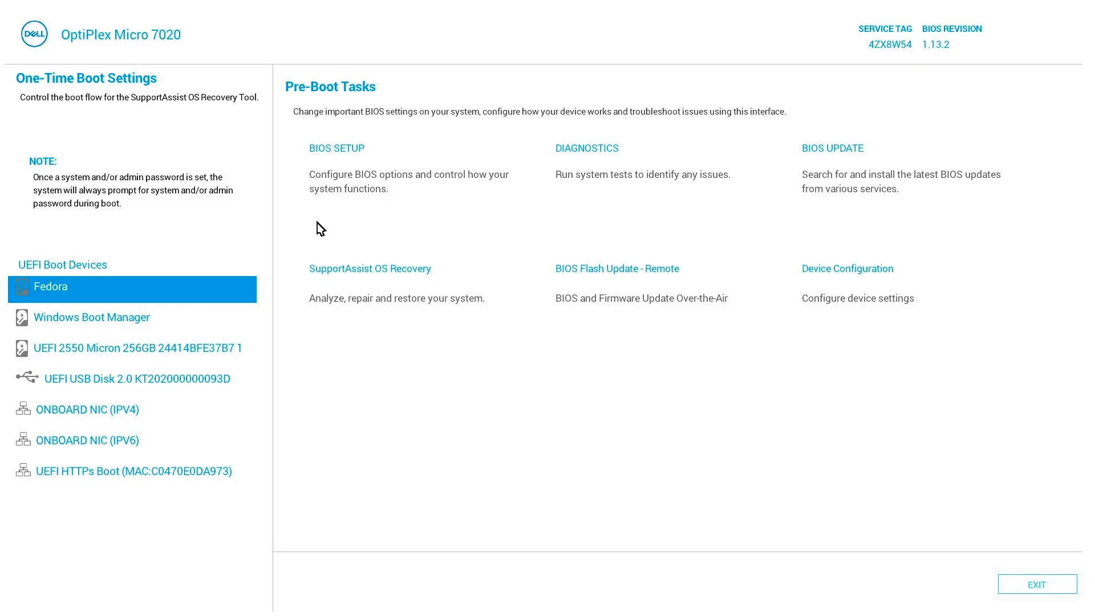
{"action": "key", "text": "Down"}
{"action": "key", "text": "Down"}
{"action": "key", "text": "Down"}
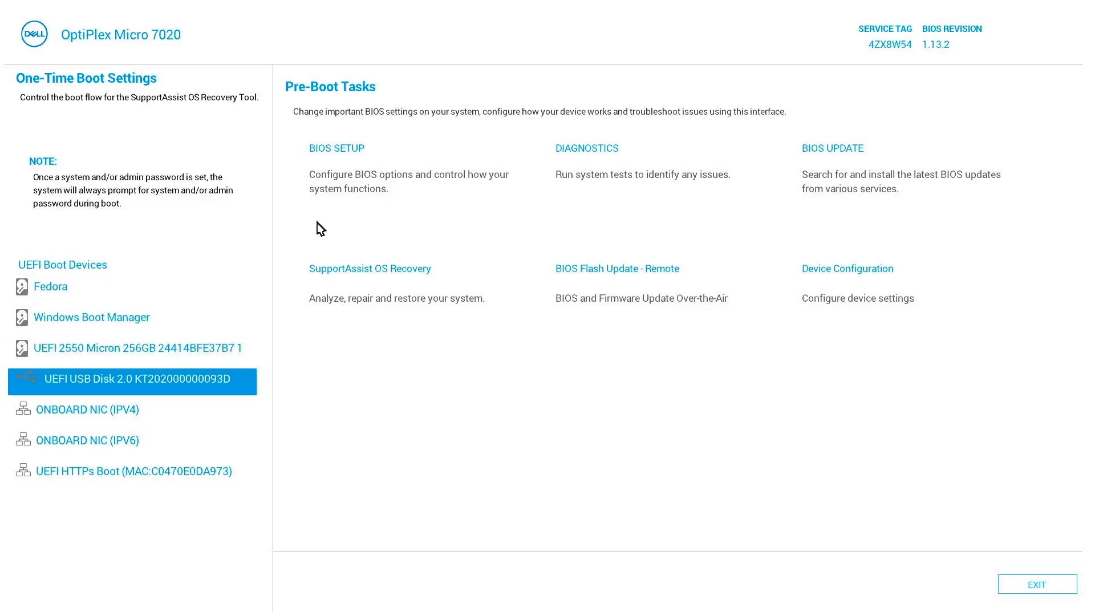
{"action": "key", "text": "Return"}
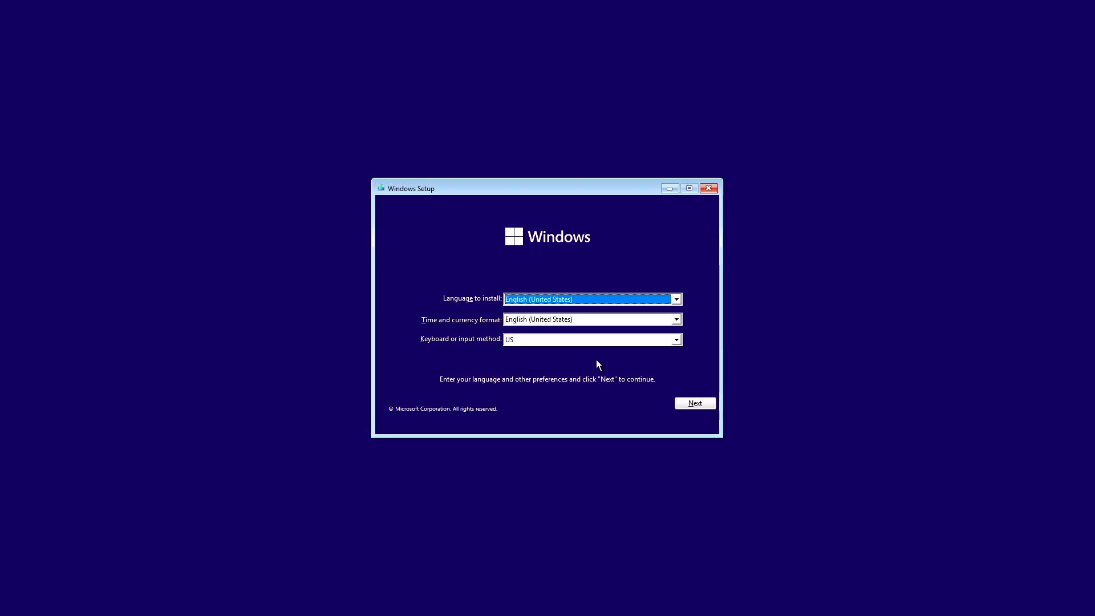
Keep English (United States) and the US keyboard, then start Install now
{"action": "left_click", "coordinate": [689, 404]}
{"action": "left_click", "coordinate": [530, 313]}
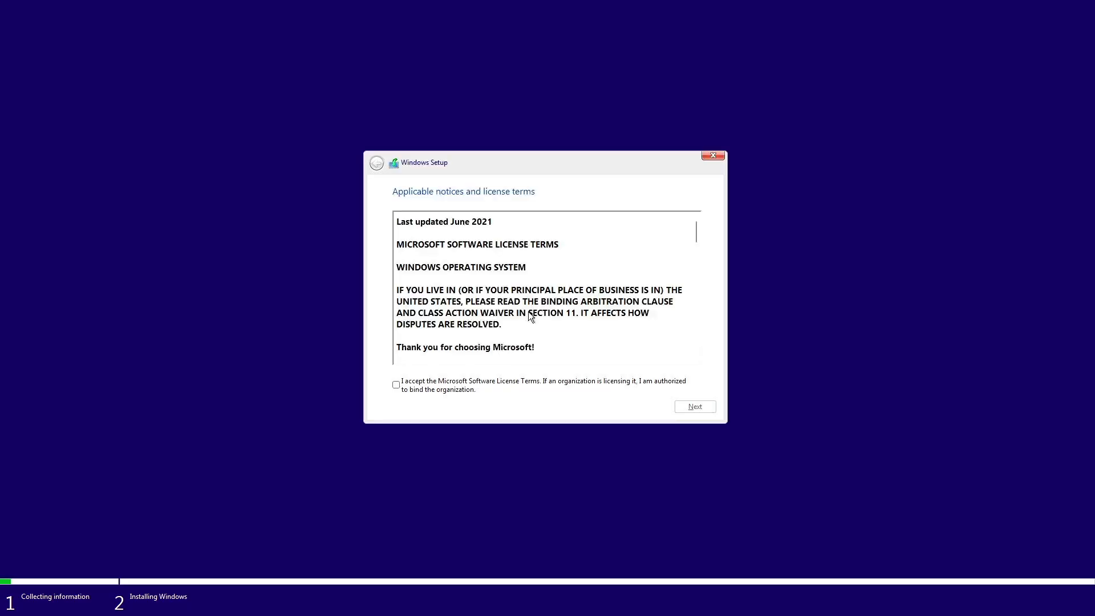
Accept the license terms and choose Custom: Install Windows only (advanced)
{"action": "left_click", "coordinate": [399, 384]}
{"action": "left_click", "coordinate": [690, 407]}
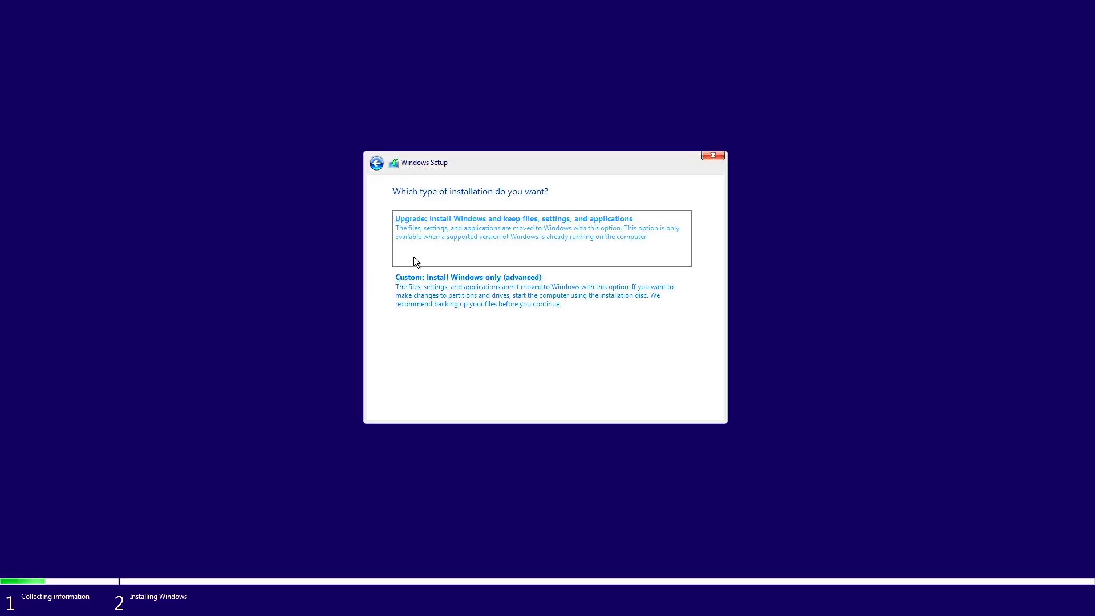
{"action": "left_click", "coordinate": [489, 296]}
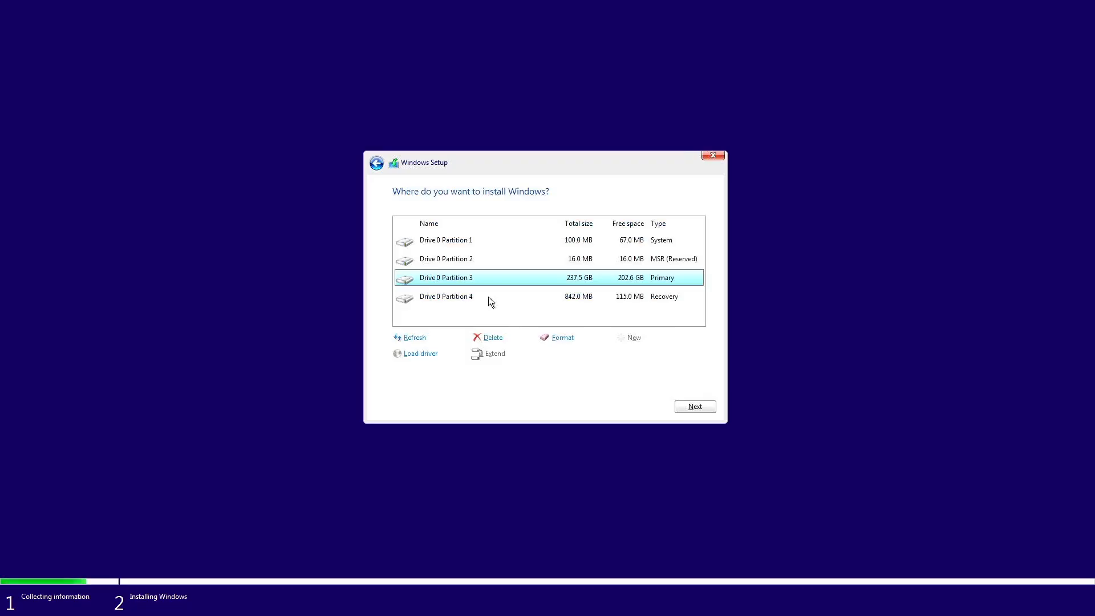
Delete Drive 0 Partitions 4, 3, 2 and 1, leaving unallocated space
{"action": "left_click", "coordinate": [462, 300]}
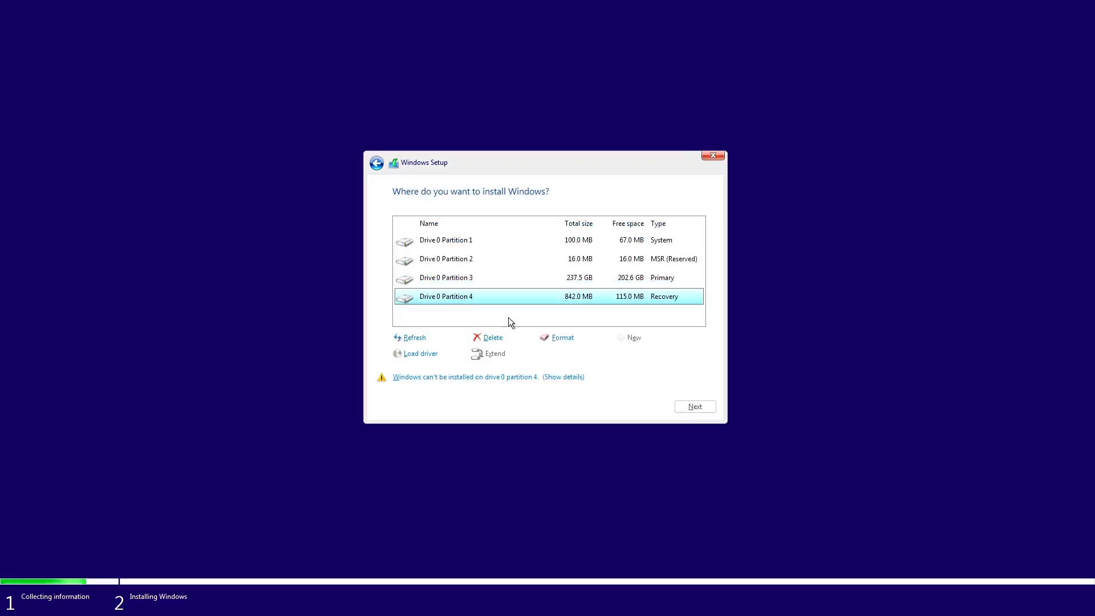
{"action": "left_click", "coordinate": [494, 338]}
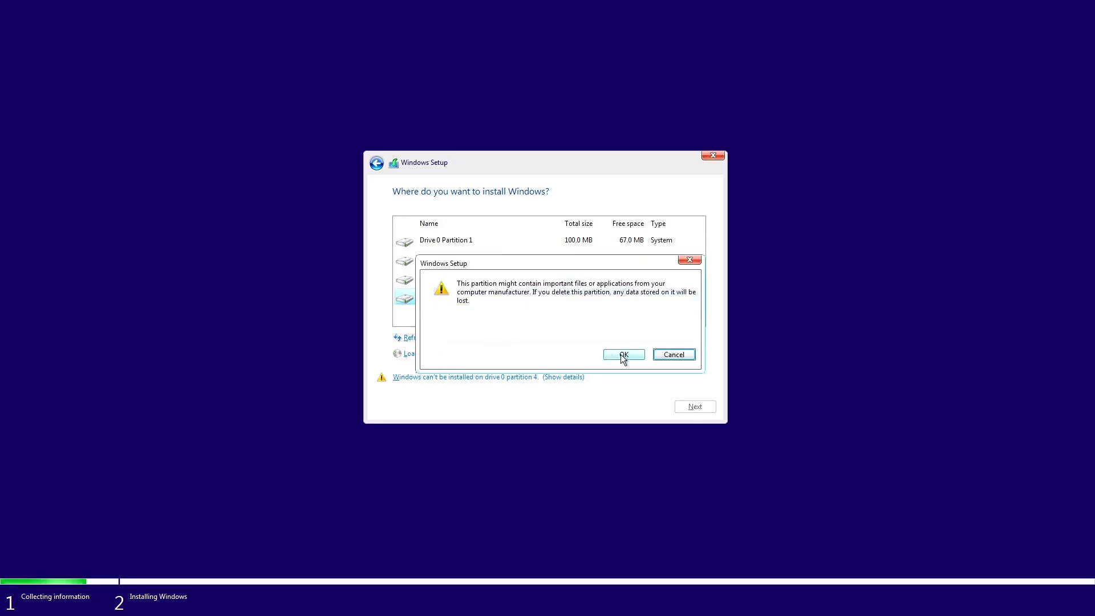
{"action": "left_click", "coordinate": [624, 355]}
{"action": "left_click", "coordinate": [462, 280]}
{"action": "left_click", "coordinate": [491, 337]}
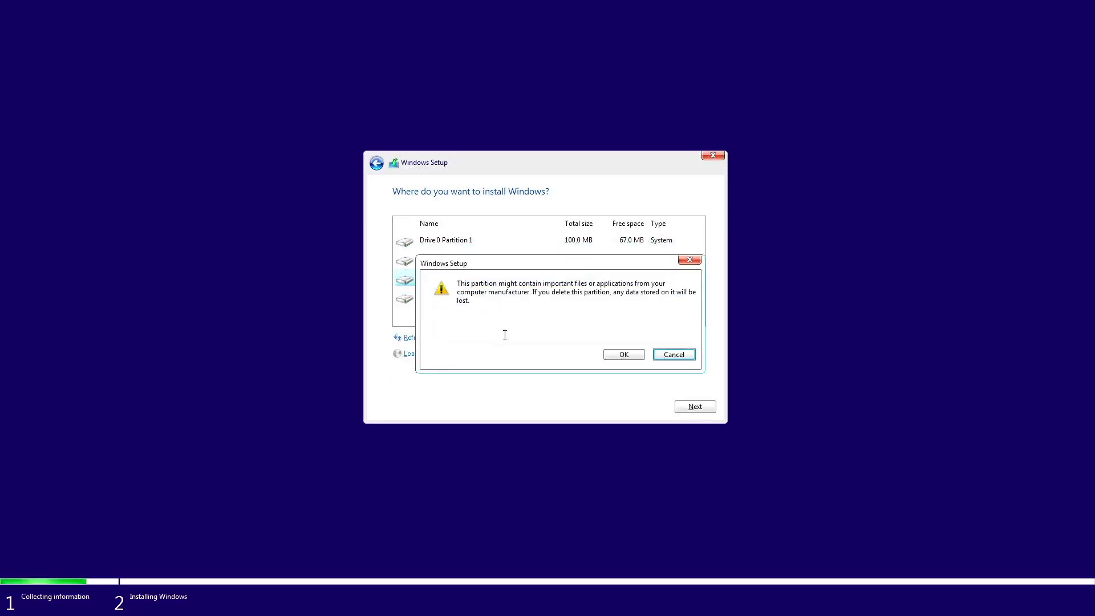
{"action": "left_click", "coordinate": [613, 351]}
{"action": "left_click", "coordinate": [464, 260]}
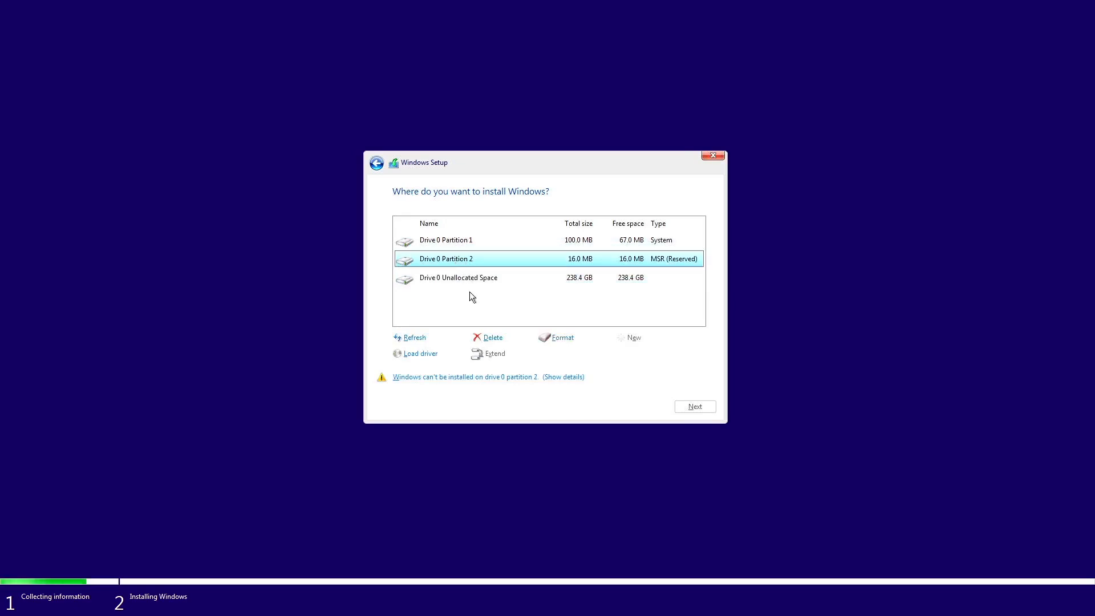
{"action": "left_click", "coordinate": [491, 338]}
{"action": "left_click", "coordinate": [620, 355]}
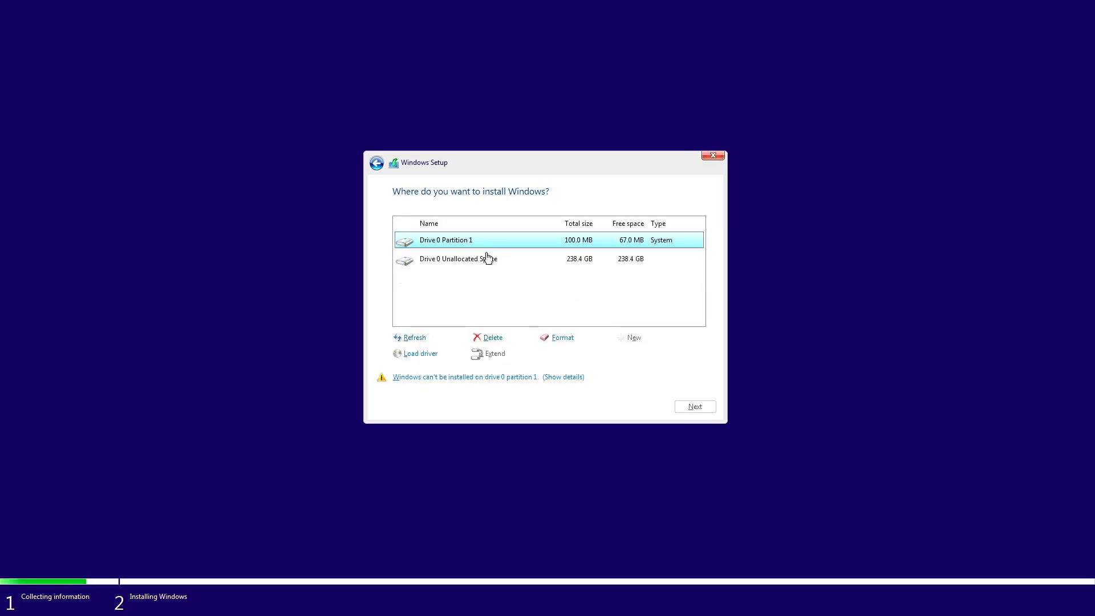
{"action": "left_click", "coordinate": [491, 337]}
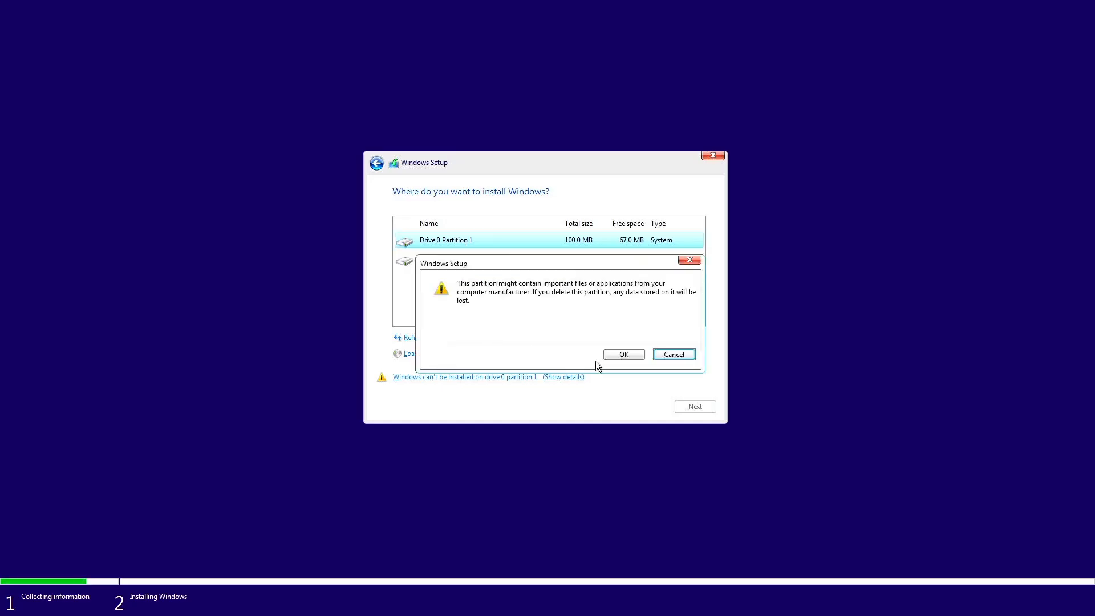
{"action": "left_click", "coordinate": [621, 355]}
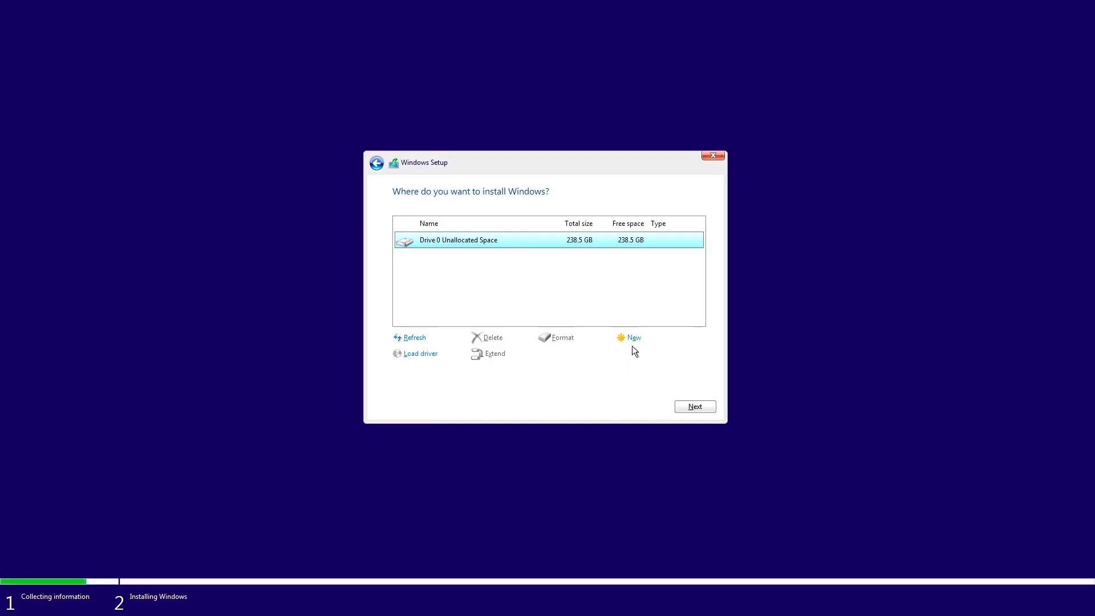
Create a full-size partition with system partitions, format Partition 3, and install Windows there
{"action": "left_click", "coordinate": [632, 340]}
{"action": "left_click", "coordinate": [649, 355]}
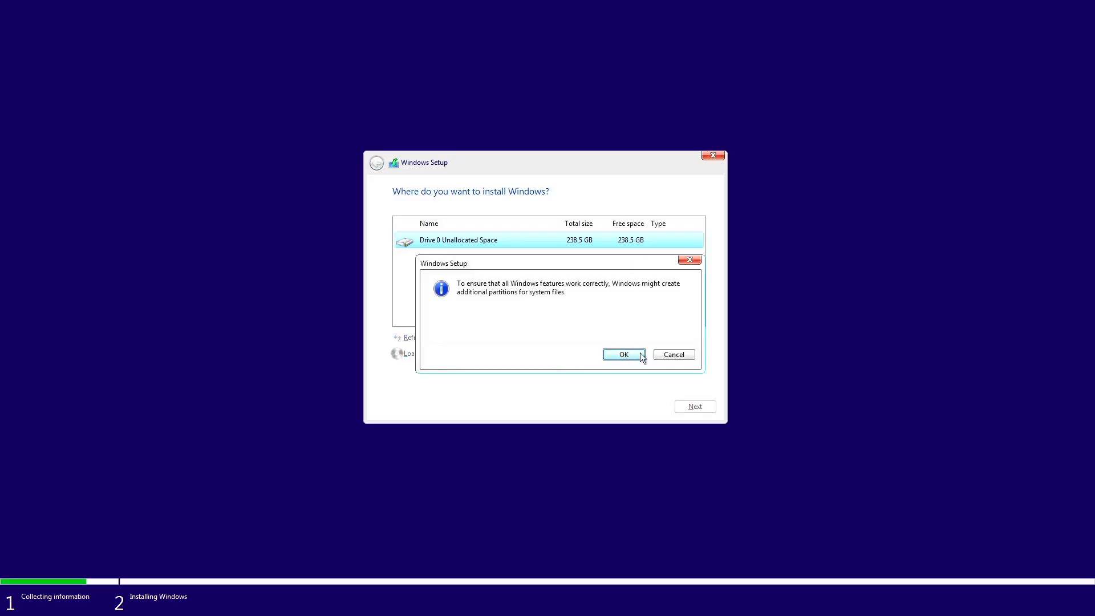
{"action": "left_click", "coordinate": [640, 354]}
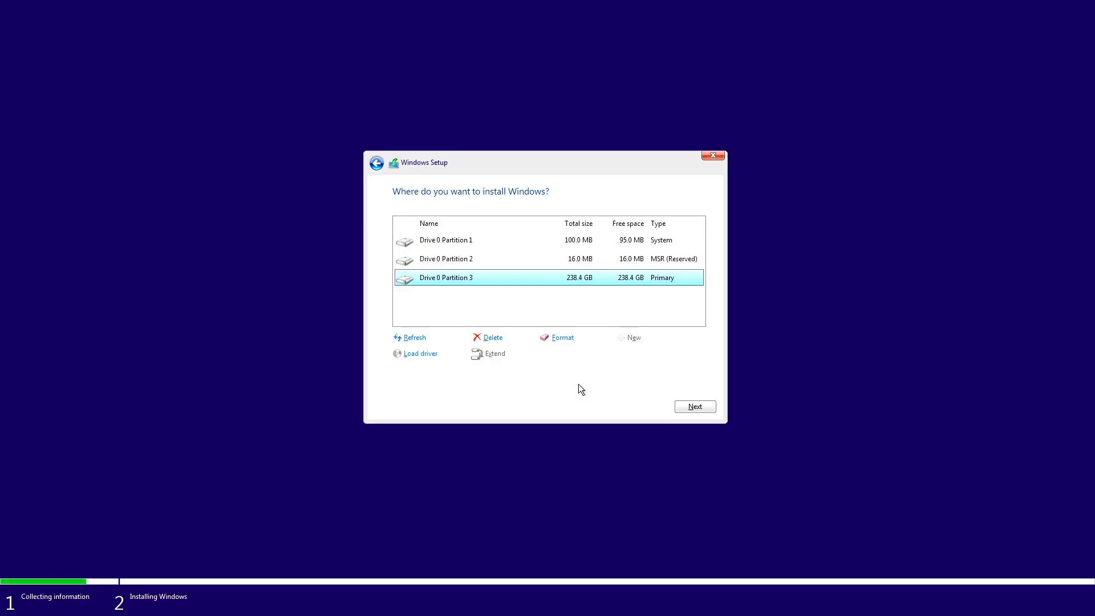
{"action": "left_click", "coordinate": [562, 338]}
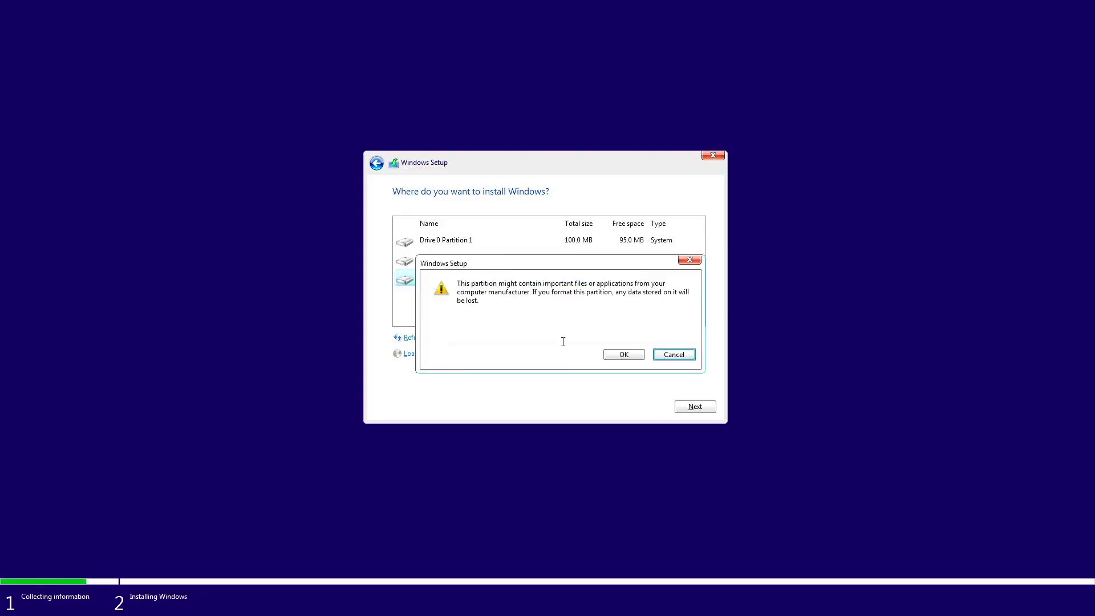
{"action": "left_click", "coordinate": [609, 357]}
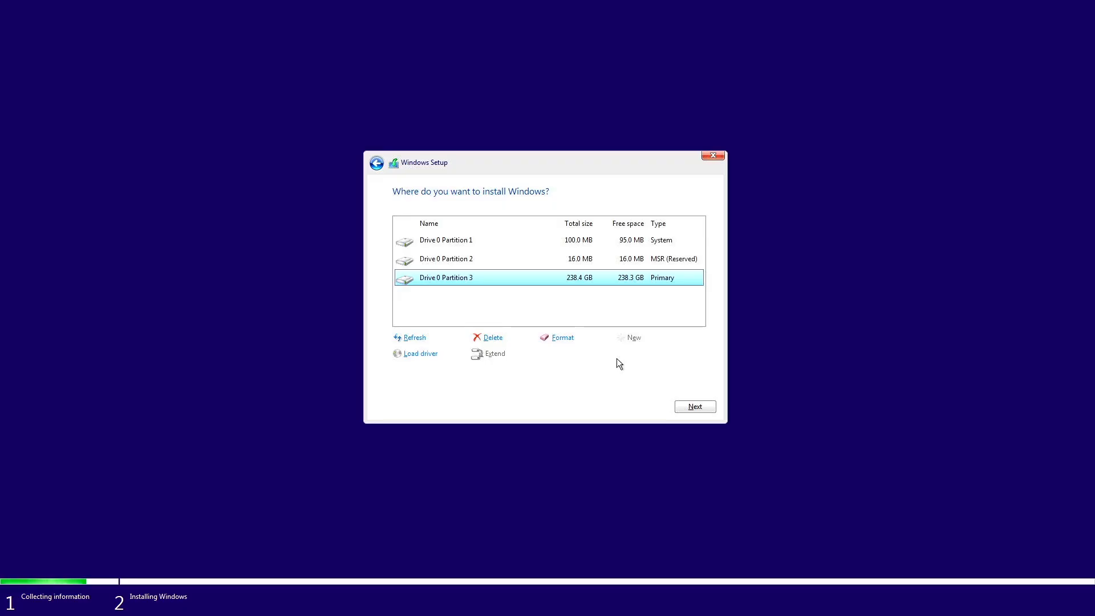
{"action": "left_click", "coordinate": [693, 406]}
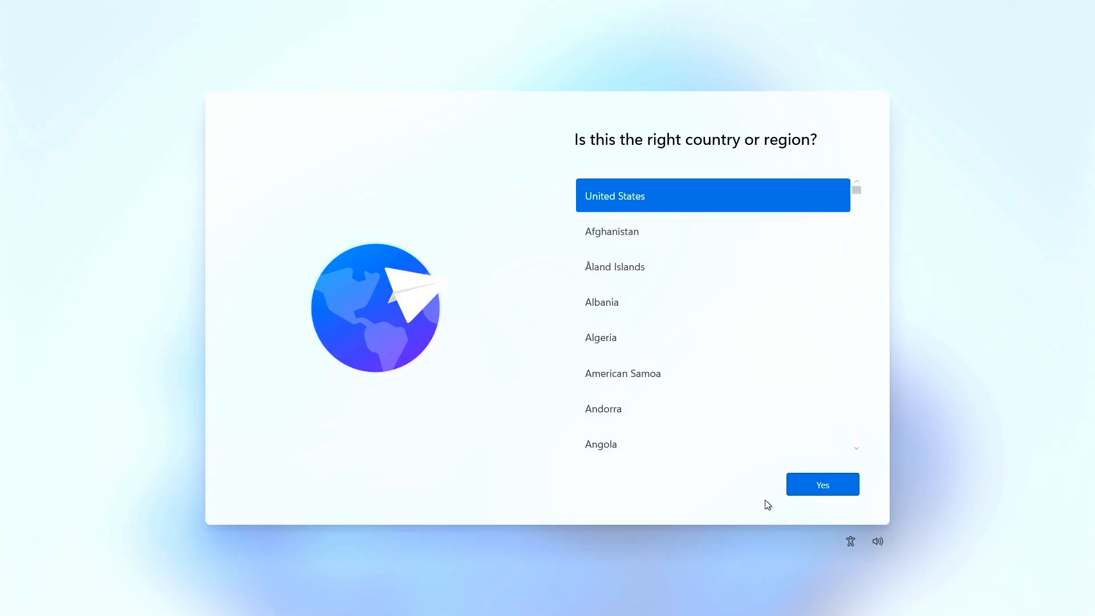
Confirm United States and the US keyboard layout, skipping a second layout
{"action": "left_click", "coordinate": [815, 492]}
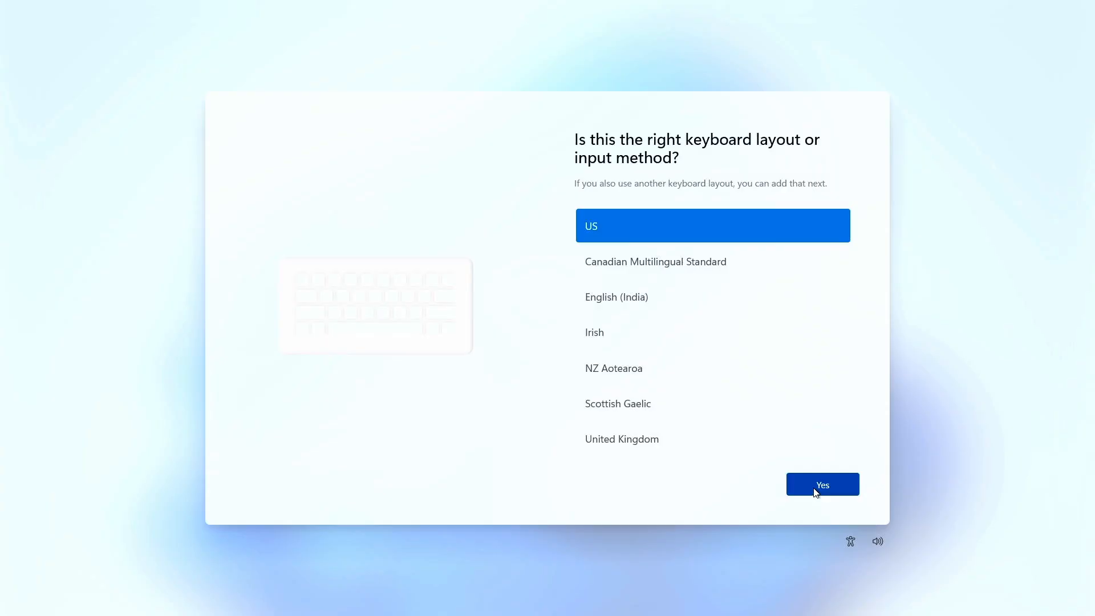
{"action": "left_click", "coordinate": [815, 492]}
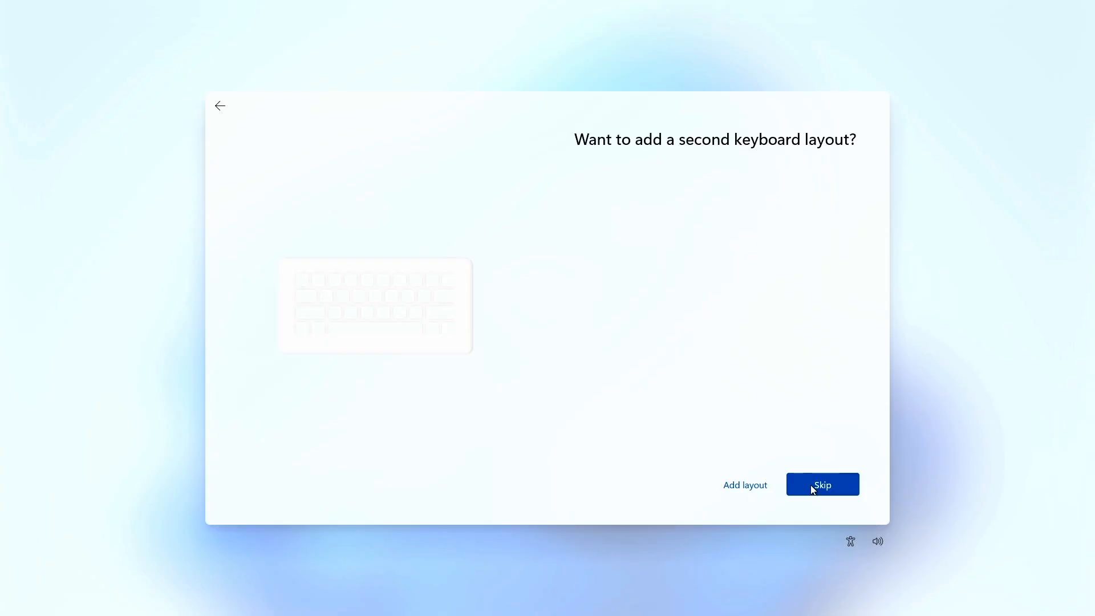
{"action": "left_click", "coordinate": [814, 489]}
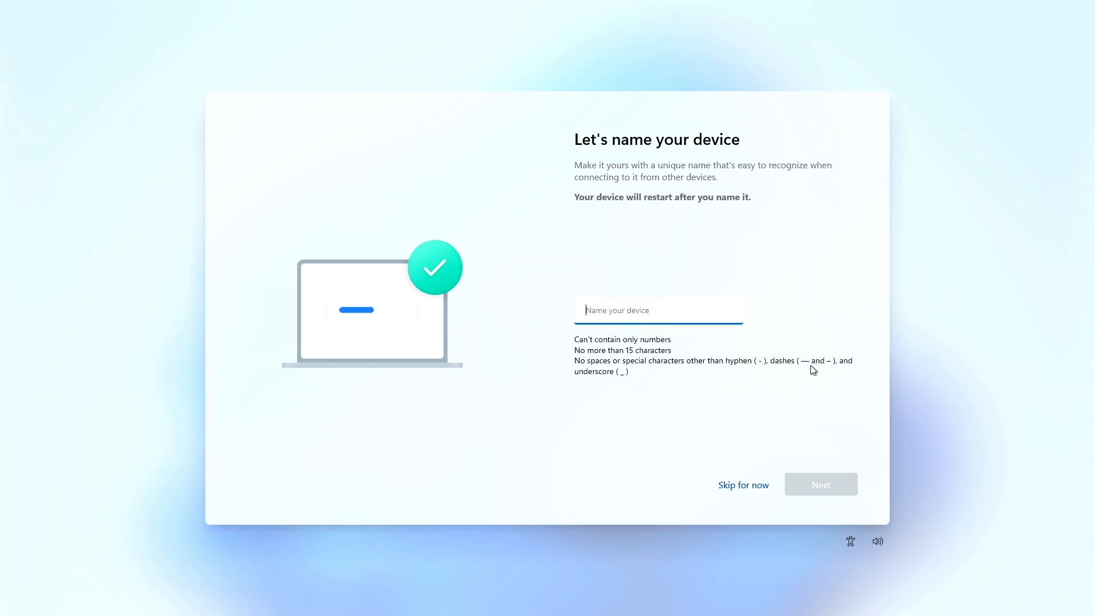
Skip naming the device and select 'Set up for personal use'
{"action": "left_click", "coordinate": [722, 486]}
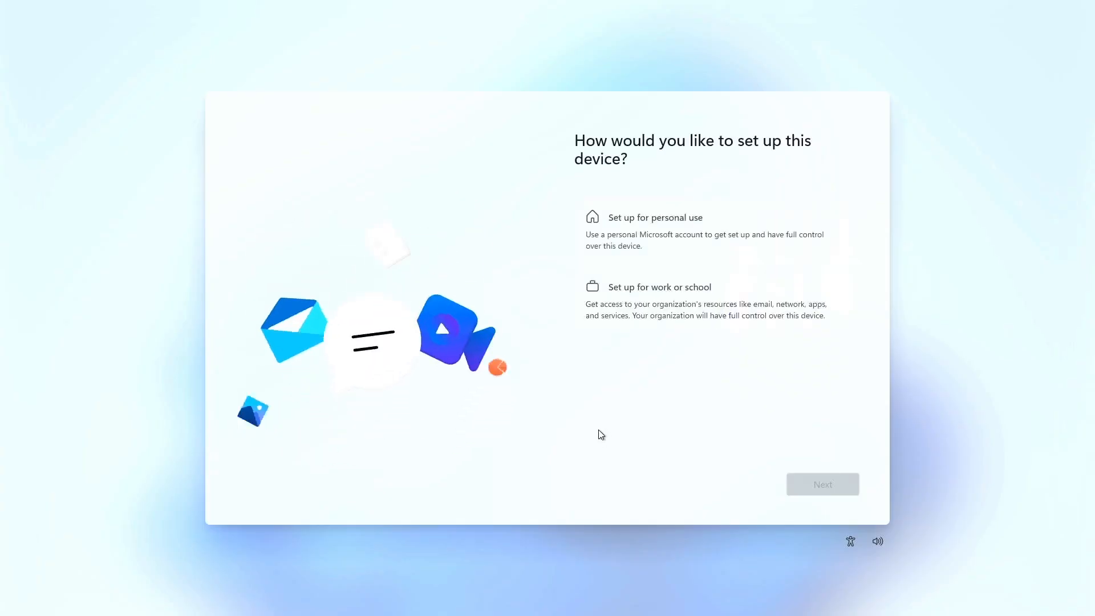
{"action": "left_click", "coordinate": [648, 227]}
Sign in with the Microsoft account by entering the account's e-mail address
{"action": "left_click", "coordinate": [821, 483]}
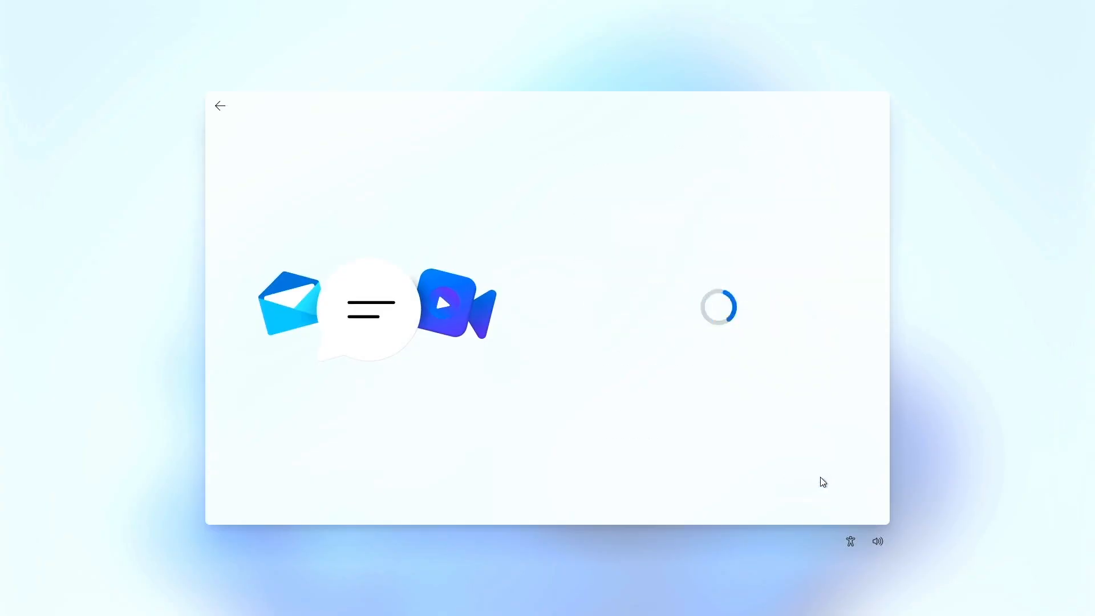
{"action": "scroll", "coordinate": [706, 404], "scroll_direction": "down", "scroll_amount": 1}
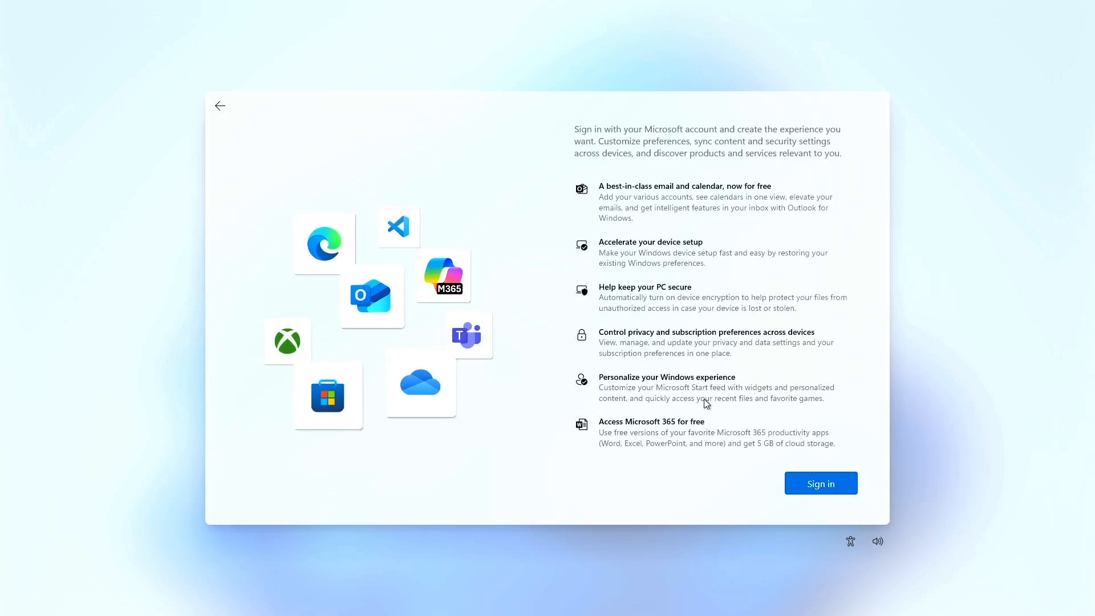
{"action": "left_click", "coordinate": [806, 484]}
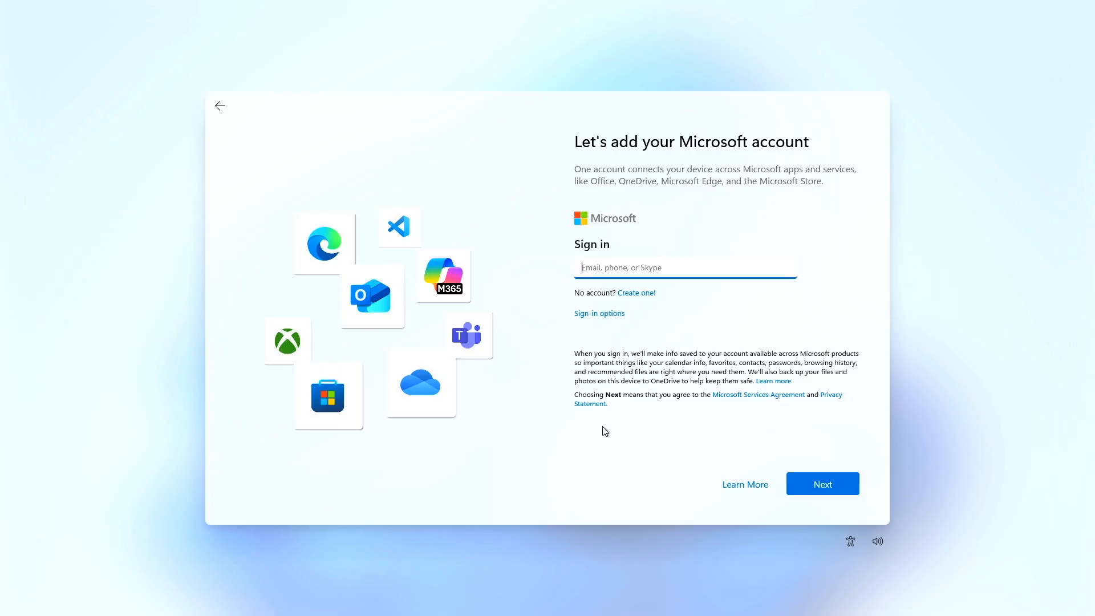
{"action": "type", "text": "look.com"}
{"action": "left_click", "coordinate": [805, 486]}
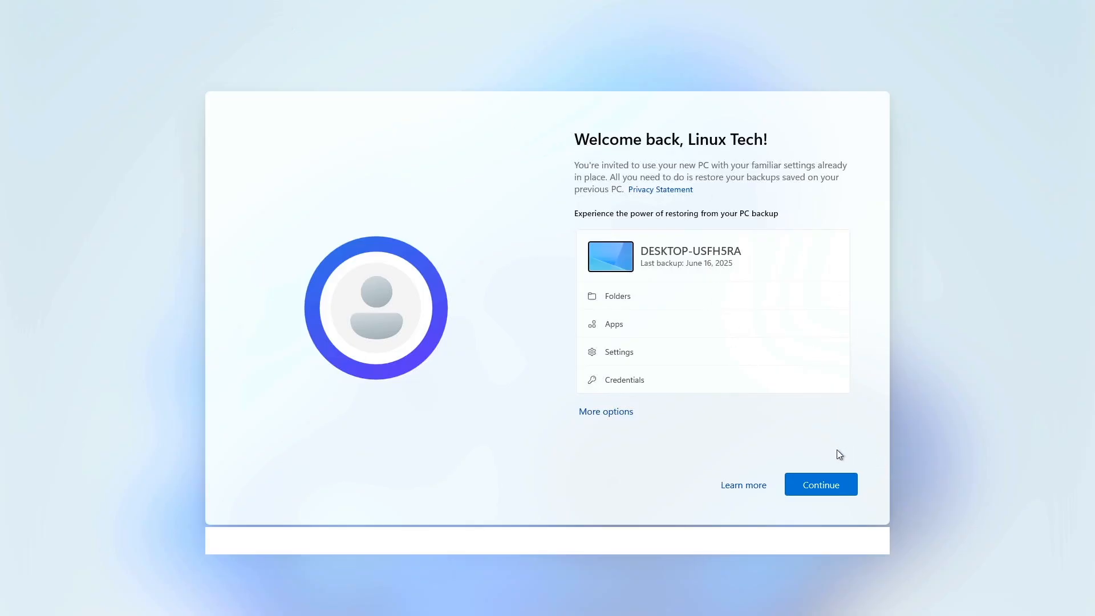
Restore from the June 16, 2025 PC backup and create a Windows Hello sign-in PIN
{"action": "left_click", "coordinate": [821, 484]}
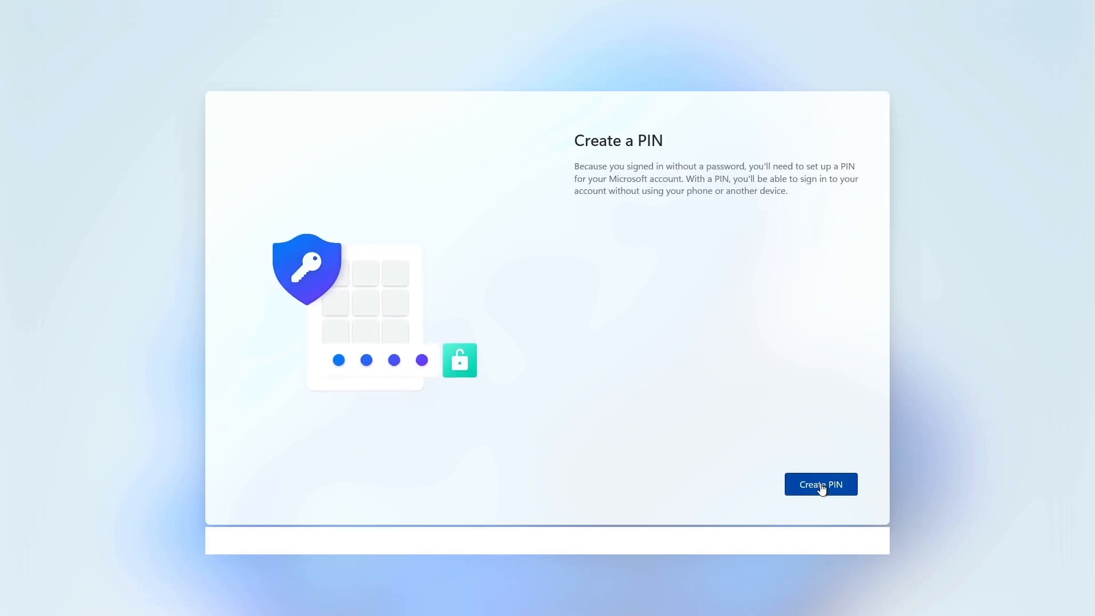
{"action": "left_click", "coordinate": [822, 485]}
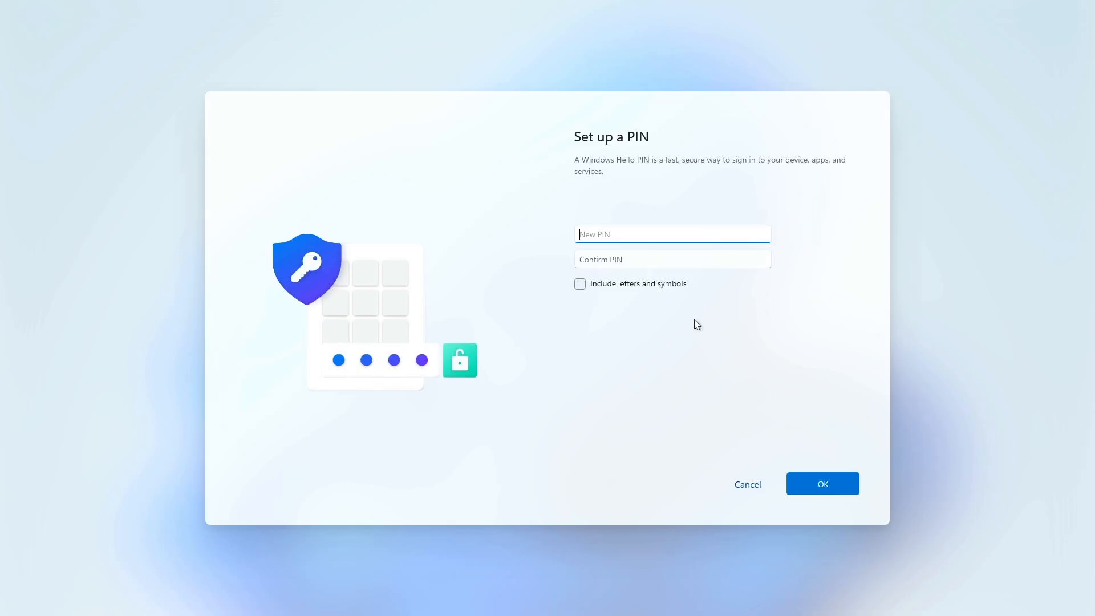
{"action": "type", "text": "1234"}
{"action": "left_click", "coordinate": [710, 260]}
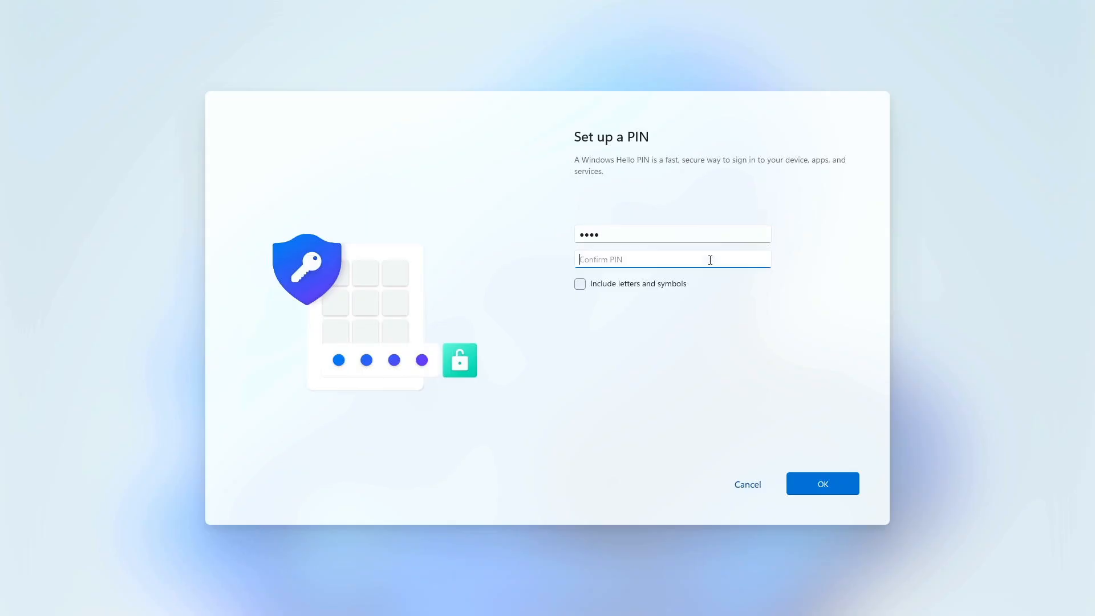
{"action": "type", "text": "1"}
{"action": "left_click", "coordinate": [826, 485]}
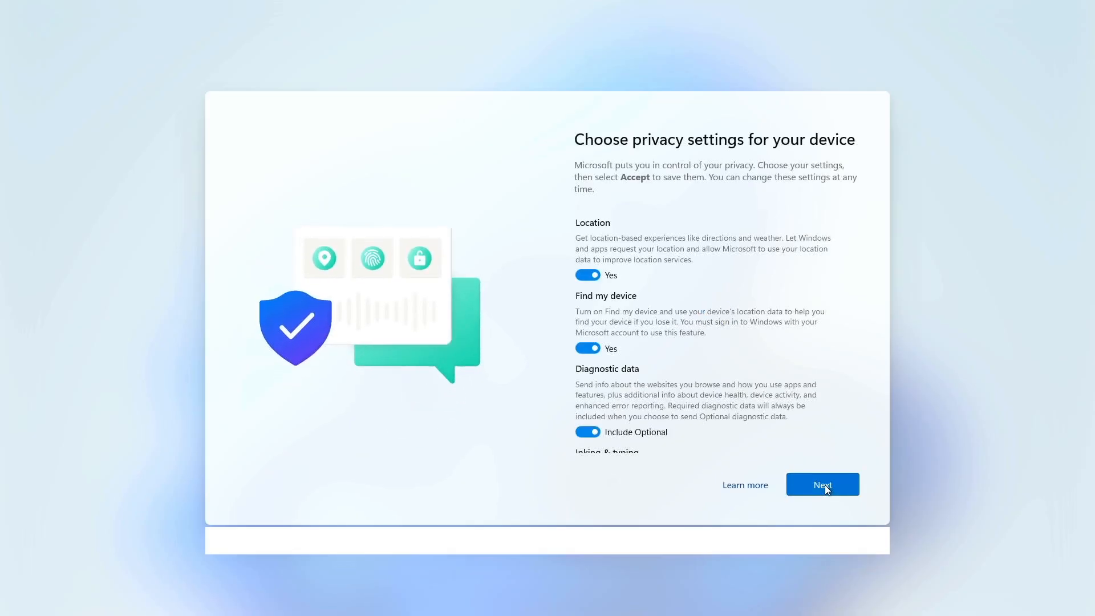
Review the privacy settings list and accept it with every option left on
{"action": "scroll", "coordinate": [690, 337], "scroll_direction": "down", "scroll_amount": 8}
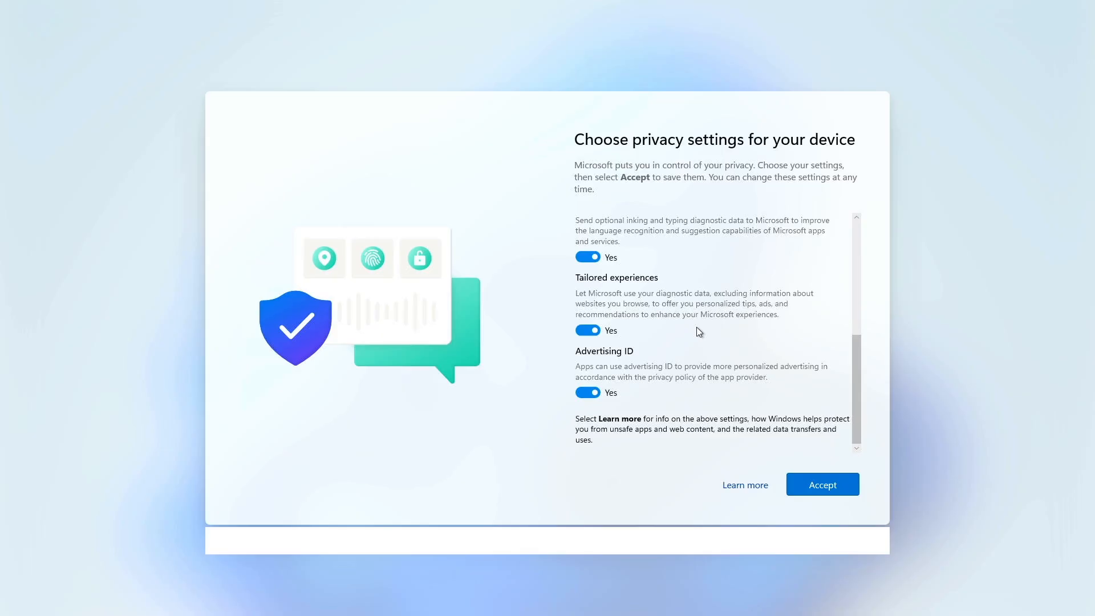
{"action": "scroll", "coordinate": [697, 328], "scroll_direction": "up", "scroll_amount": 8}
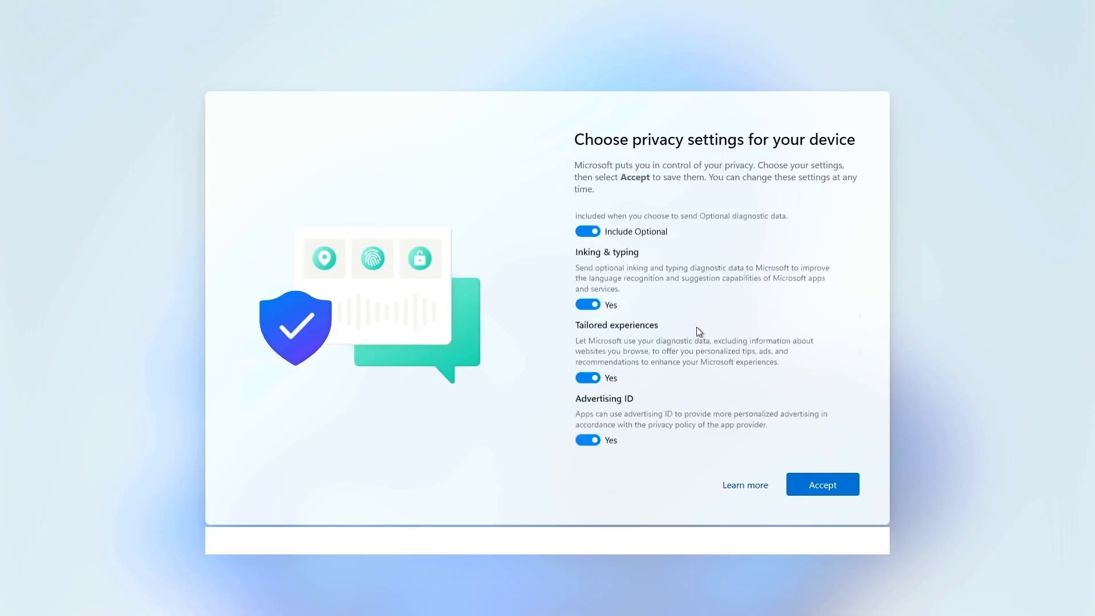
{"action": "scroll", "coordinate": [697, 328], "scroll_direction": "down", "scroll_amount": 8}
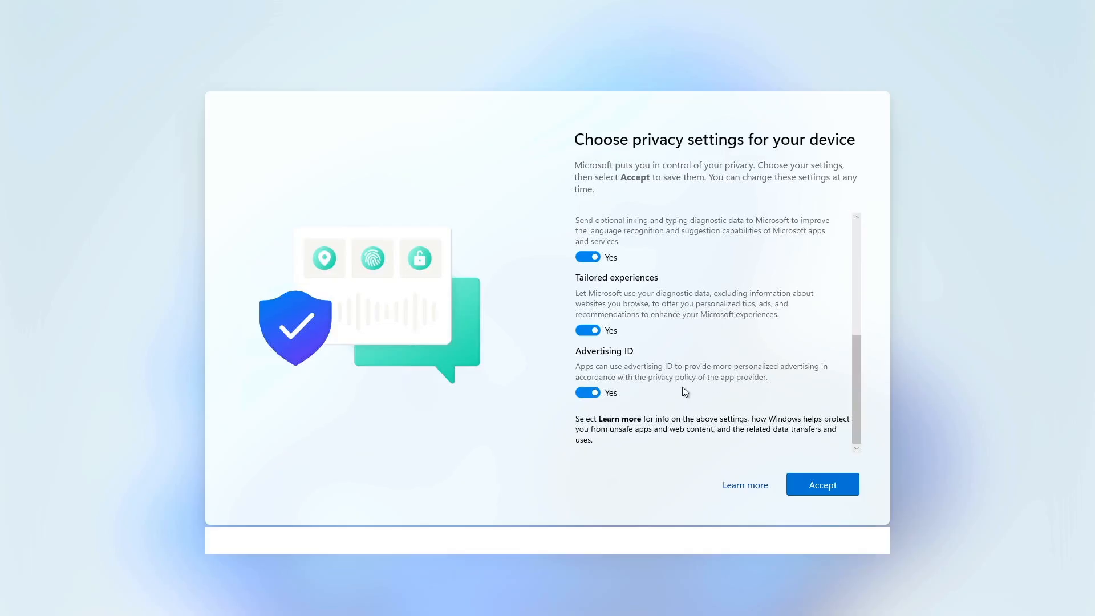
{"action": "scroll", "coordinate": [684, 392], "scroll_direction": "up", "scroll_amount": 5}
{"action": "left_click", "coordinate": [817, 487]}
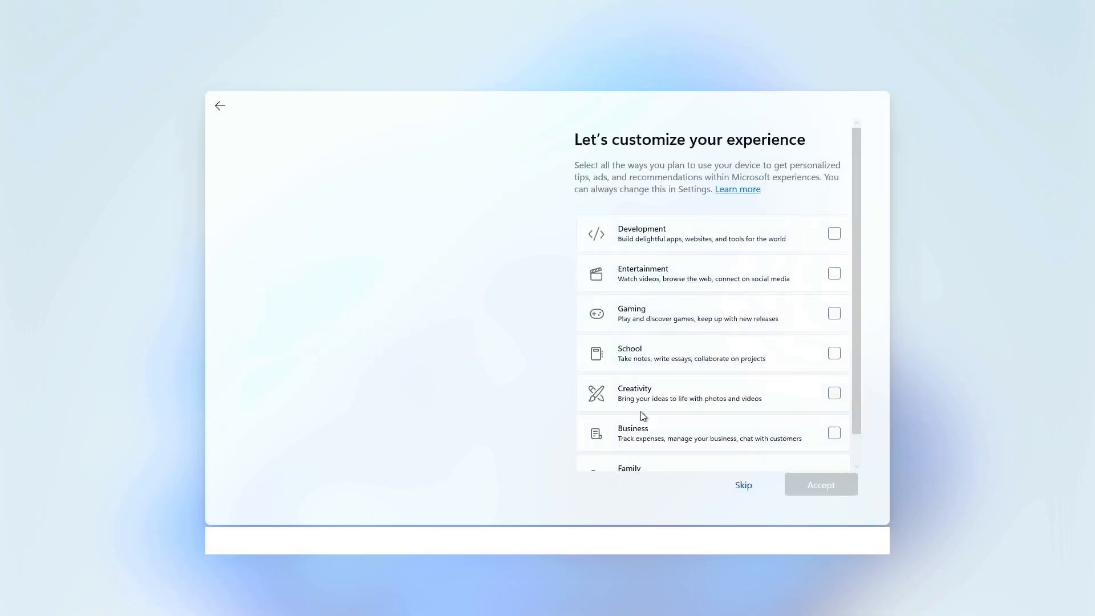
Skip experience customization, phone linking, photo backup and importing browsing data into Edge
{"action": "left_click", "coordinate": [750, 485]}
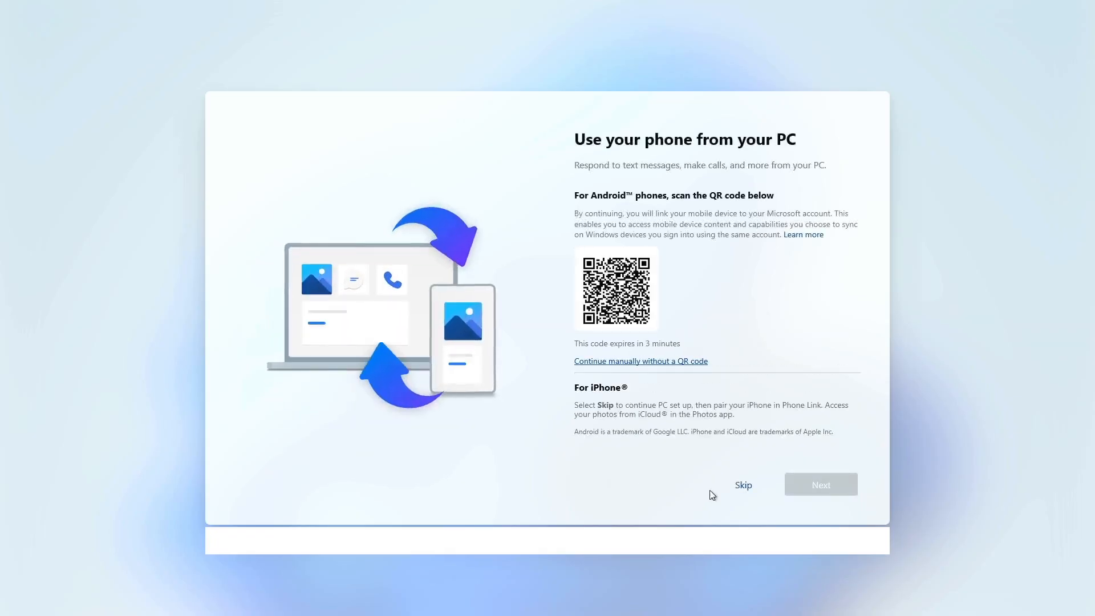
{"action": "left_click", "coordinate": [738, 485]}
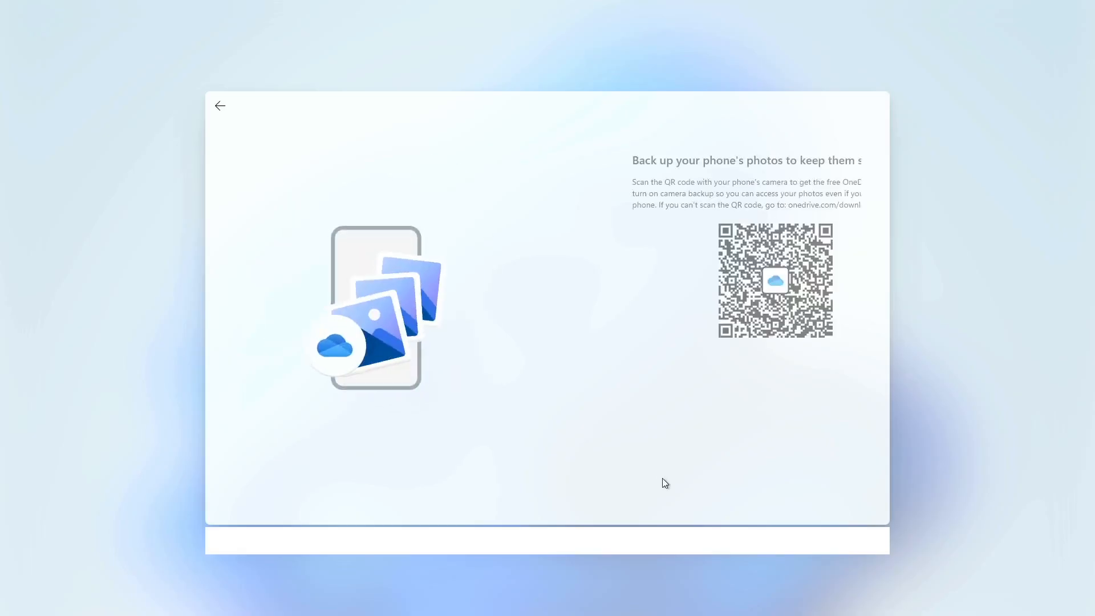
{"action": "left_click", "coordinate": [736, 489]}
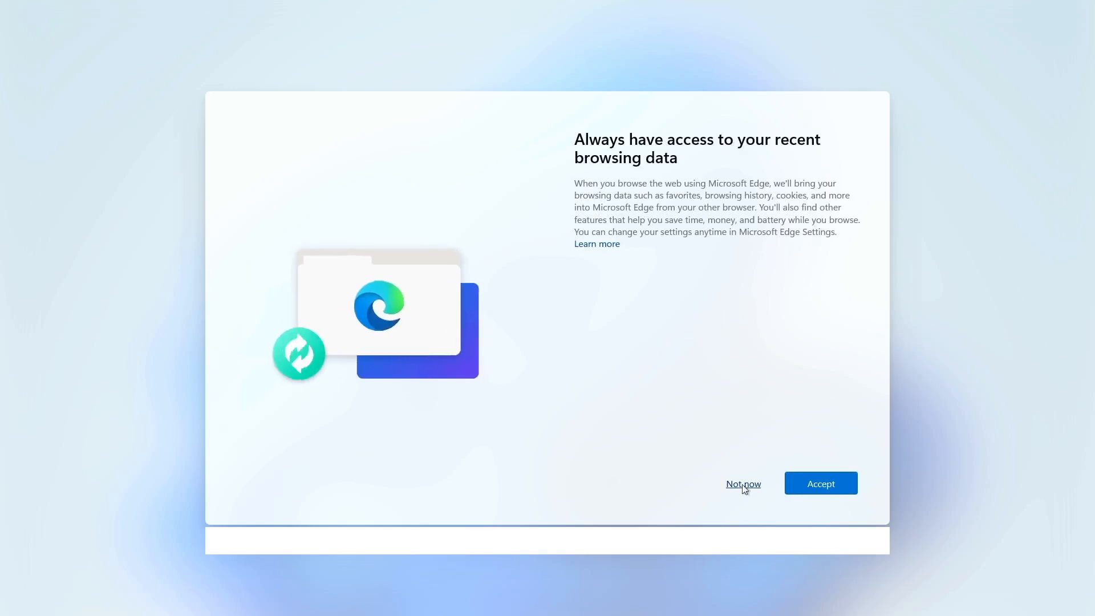
{"action": "left_click", "coordinate": [739, 489]}
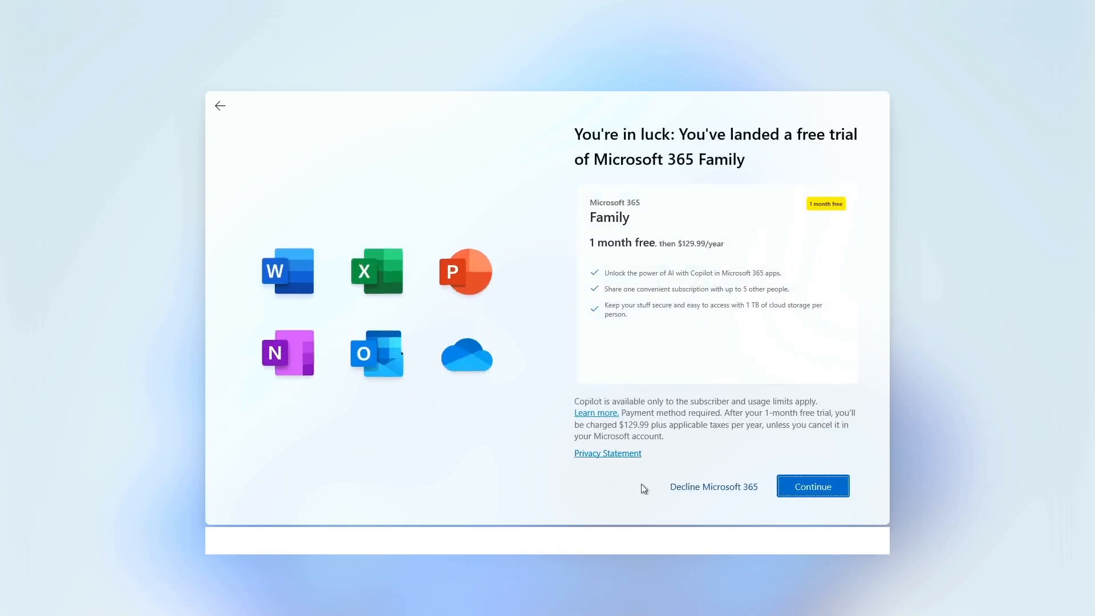
Decline the Microsoft 365 Family and Basic offers and skip PC Game Pass
{"action": "left_click", "coordinate": [703, 489]}
{"action": "left_click", "coordinate": [732, 487]}
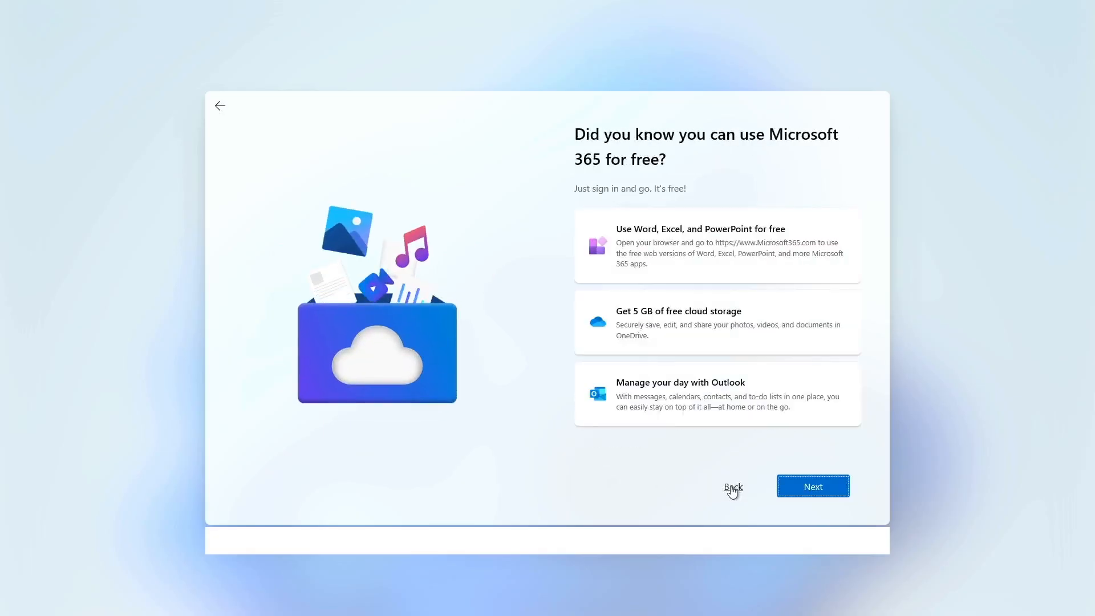
{"action": "left_click", "coordinate": [814, 488]}
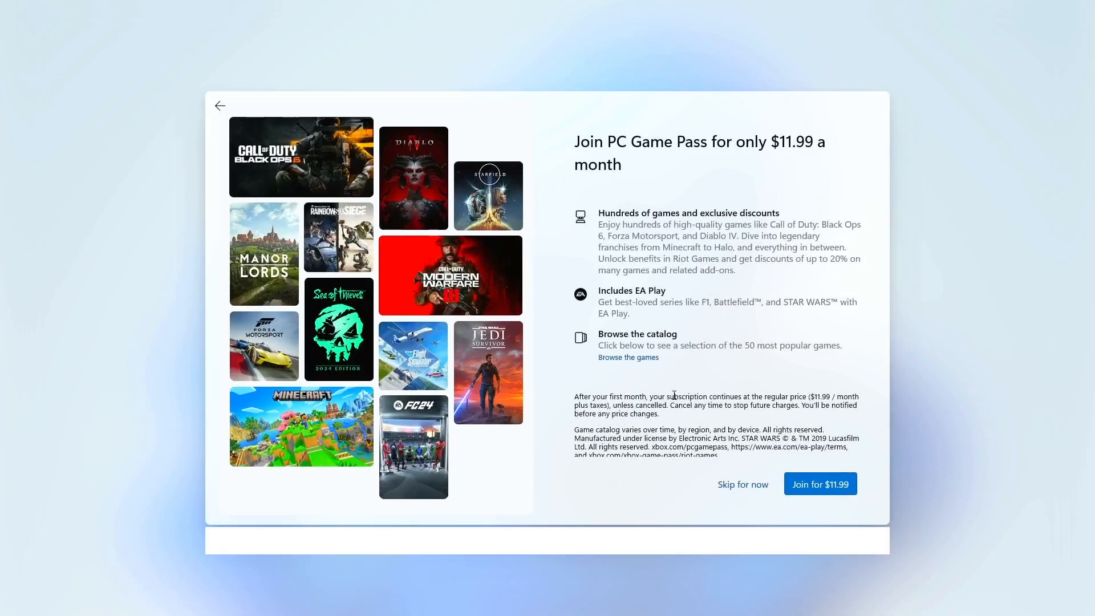
{"action": "left_click", "coordinate": [742, 486]}
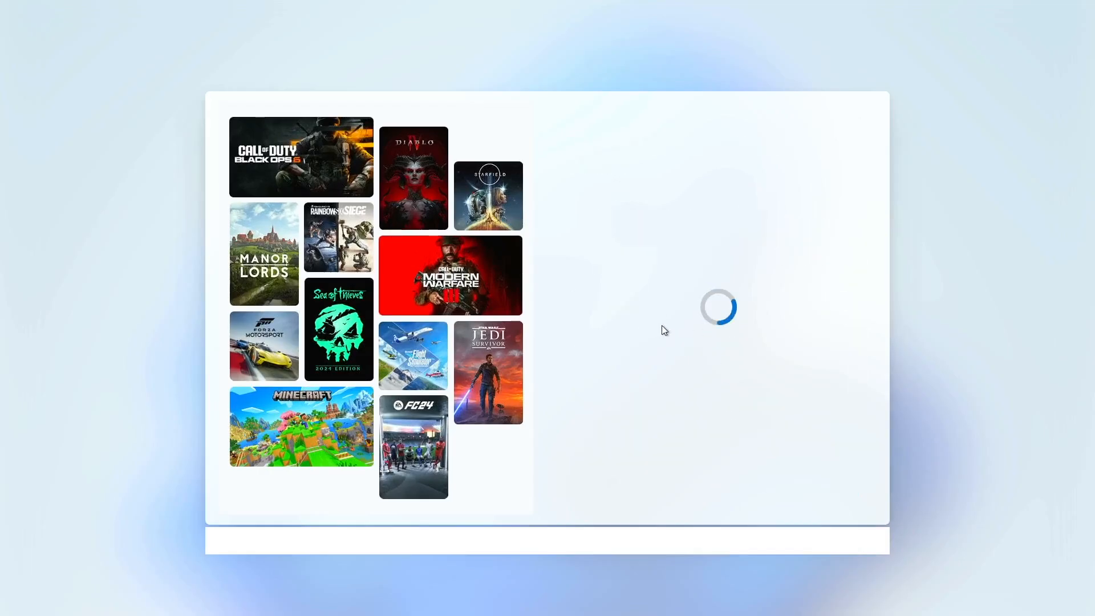
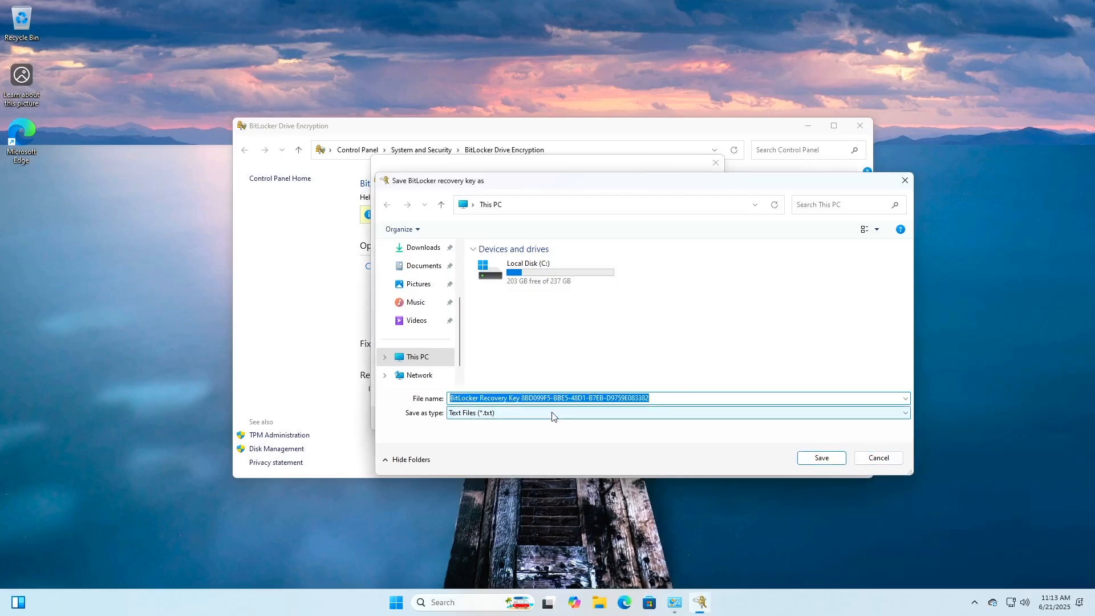
Try saving the recovery key to Documents, Desktop and Downloads, then cancel after each location is rejected
{"action": "left_click", "coordinate": [425, 267]}
{"action": "scroll", "coordinate": [422, 251], "scroll_direction": "up", "scroll_amount": 2}
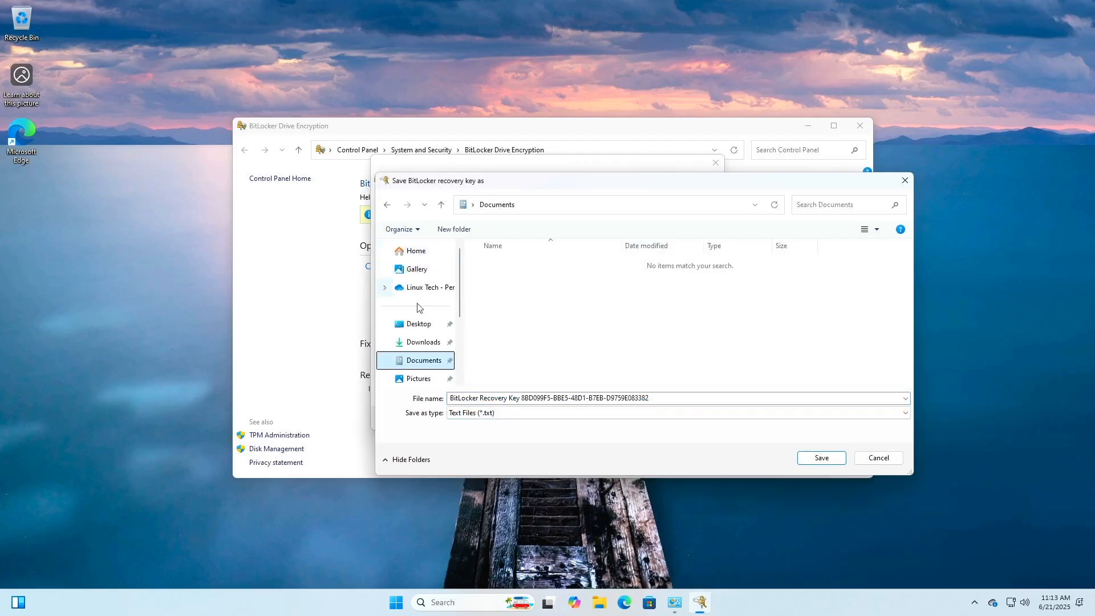
{"action": "left_click", "coordinate": [418, 324]}
{"action": "left_click", "coordinate": [821, 458]}
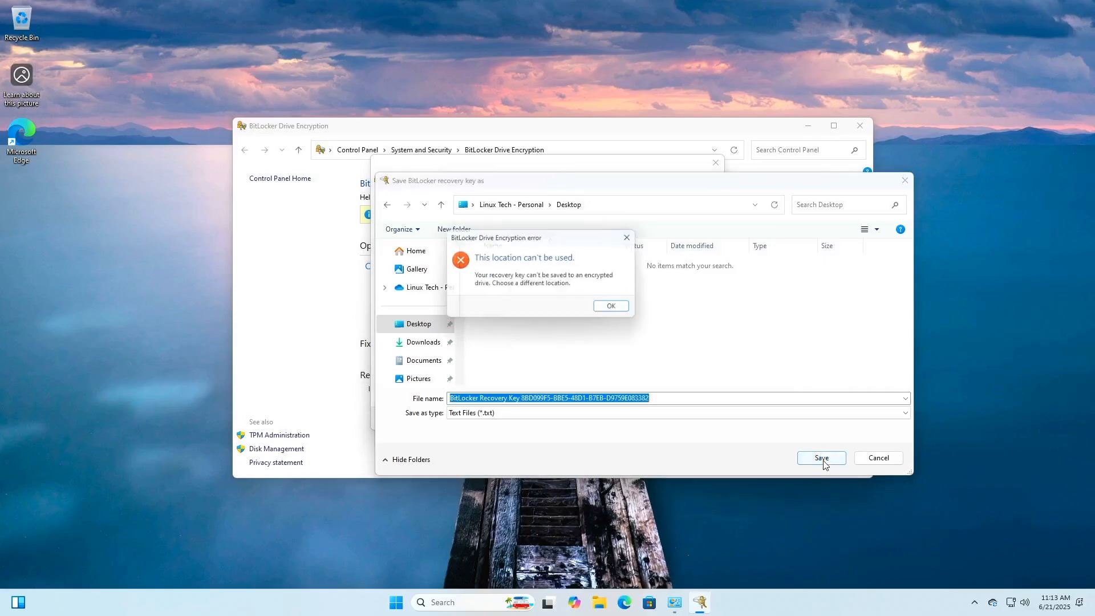
{"action": "left_click", "coordinate": [618, 309]}
{"action": "left_click", "coordinate": [423, 343]}
{"action": "left_click", "coordinate": [822, 458]}
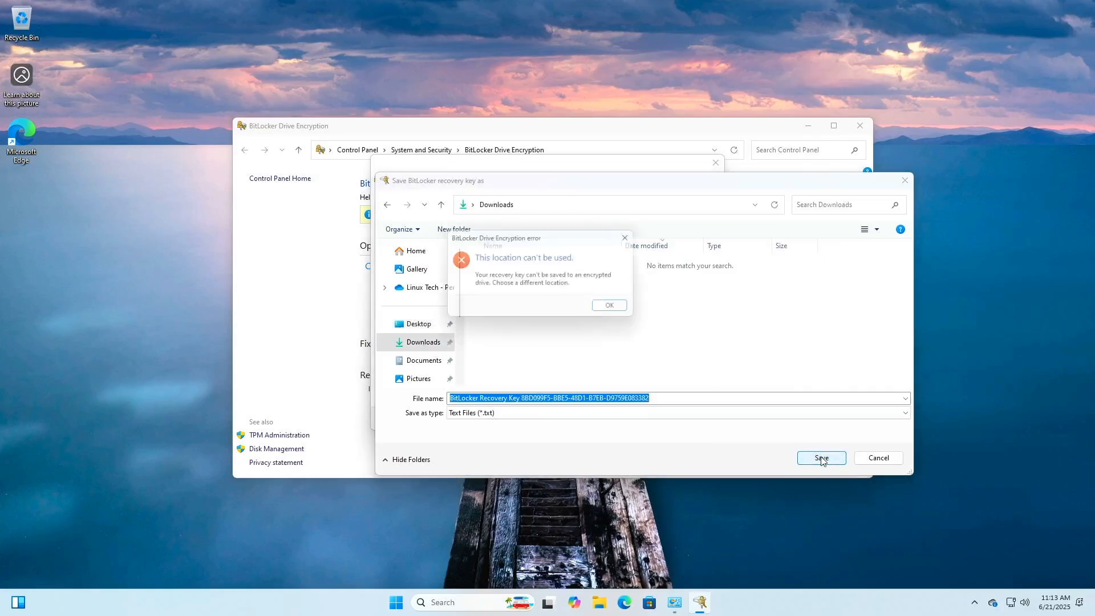
{"action": "left_click", "coordinate": [628, 308]}
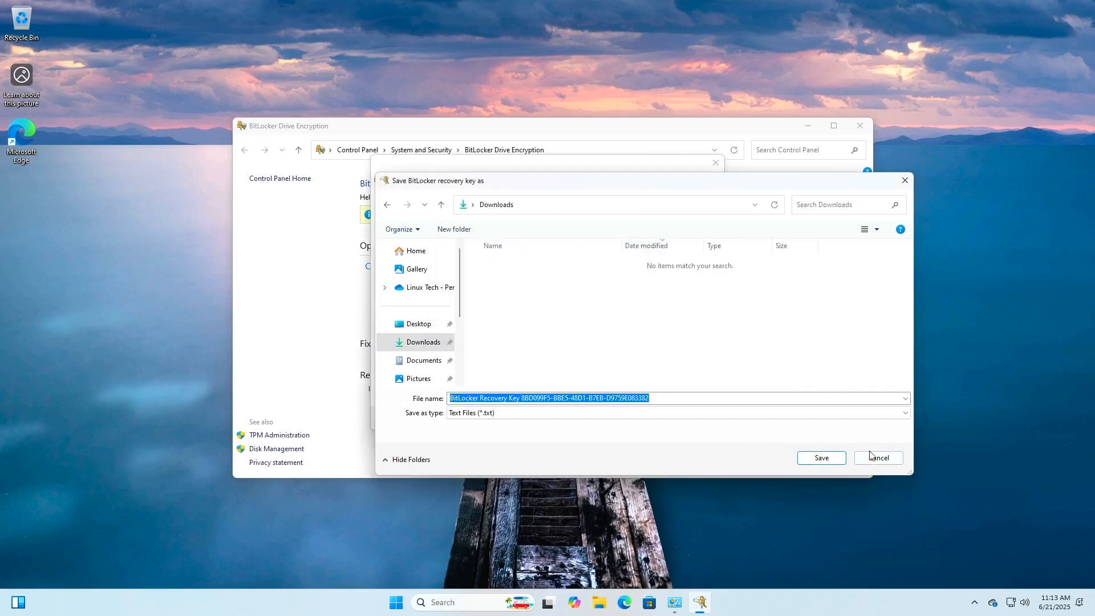
{"action": "left_click", "coordinate": [876, 458]}
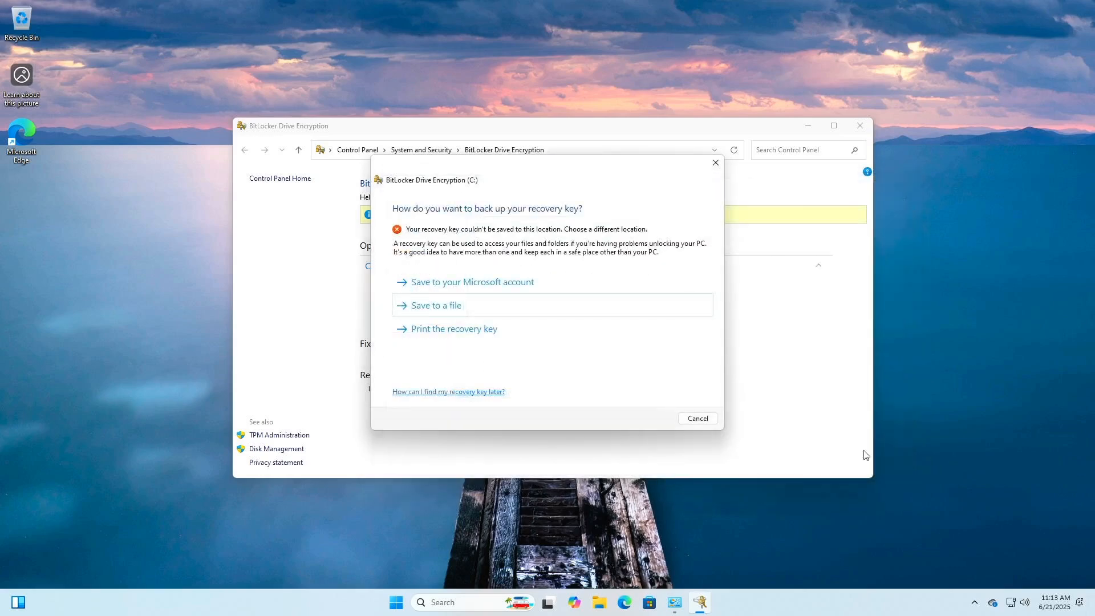
Print the recovery key with Microsoft Print to PDF as bitlocker.pdf, replacing the existing file
{"action": "left_click", "coordinate": [434, 338]}
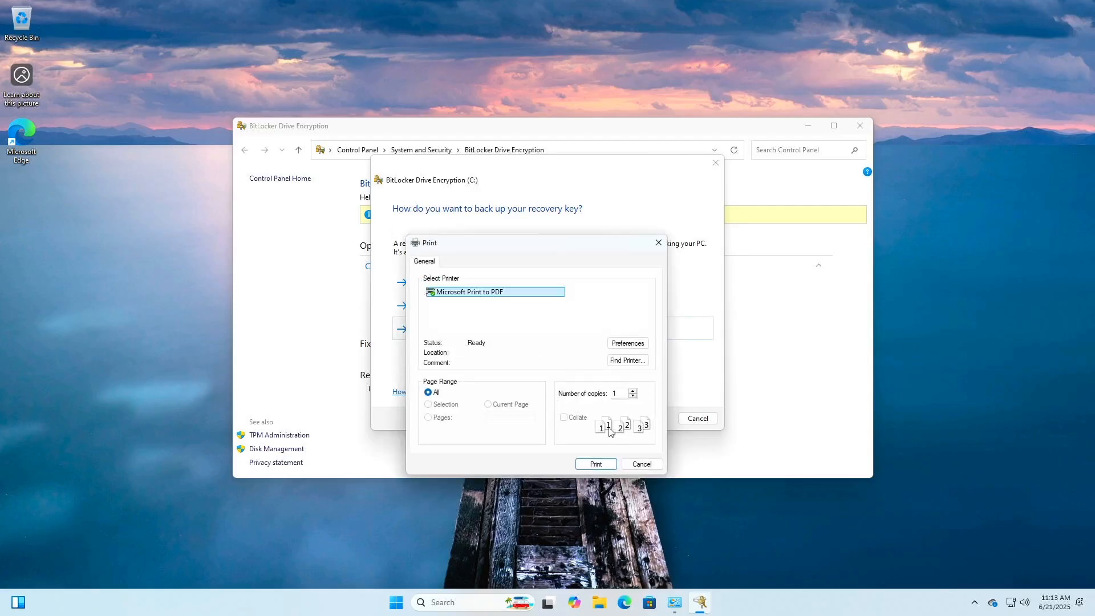
{"action": "left_click", "coordinate": [595, 464]}
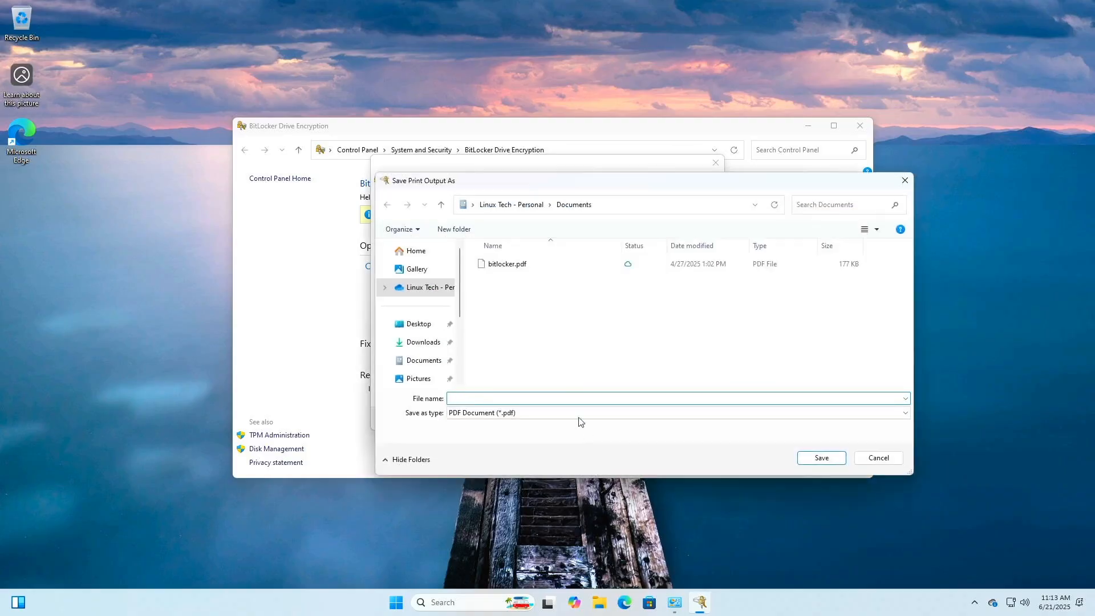
{"action": "left_click", "coordinate": [507, 269]}
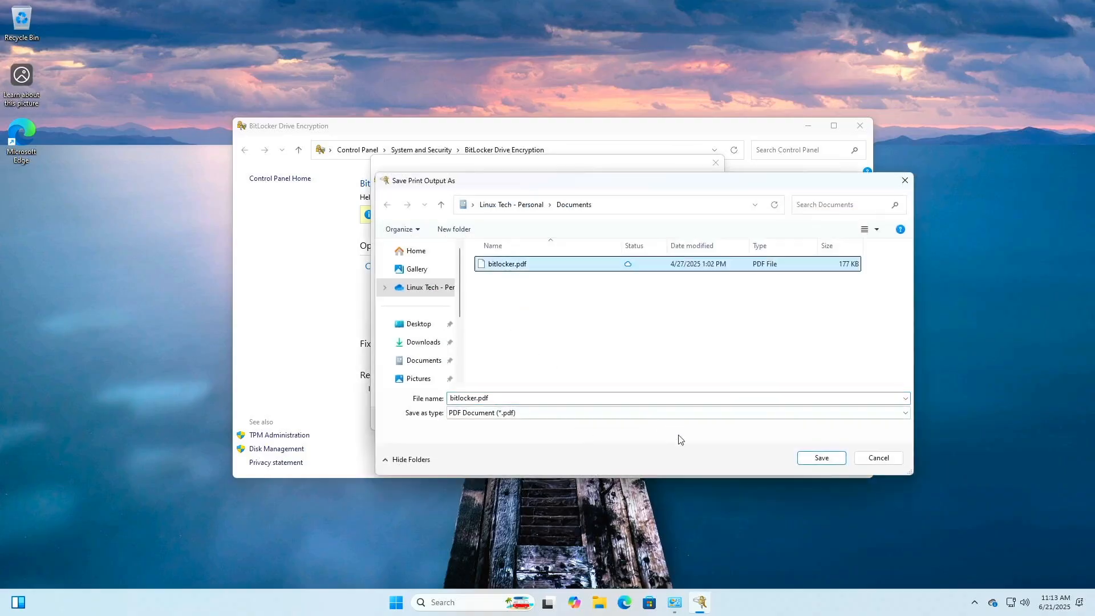
{"action": "left_click", "coordinate": [815, 459]}
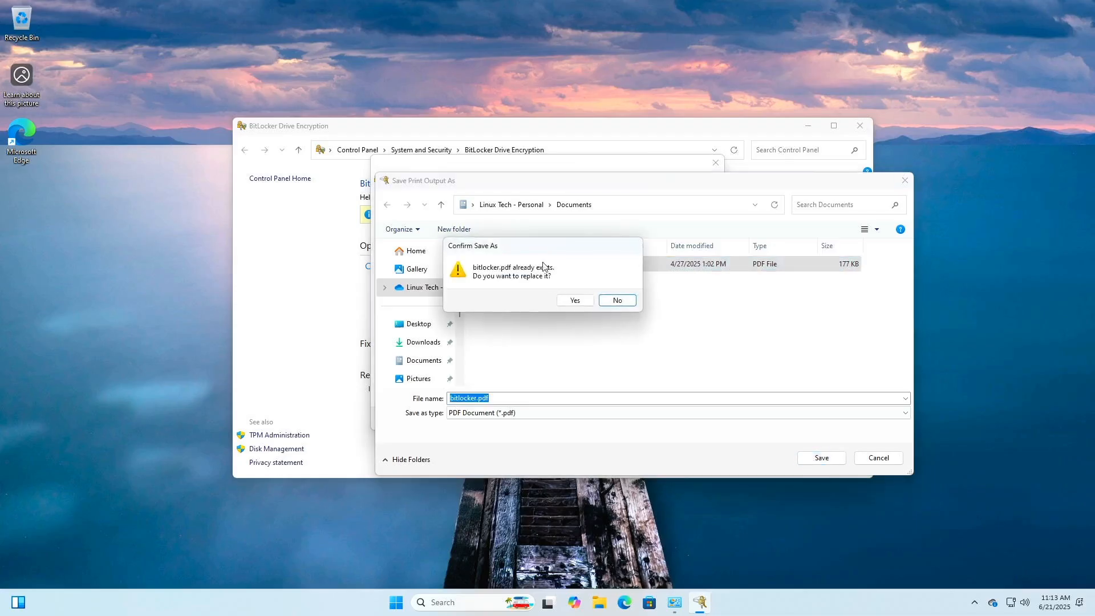
{"action": "left_click", "coordinate": [572, 304]}
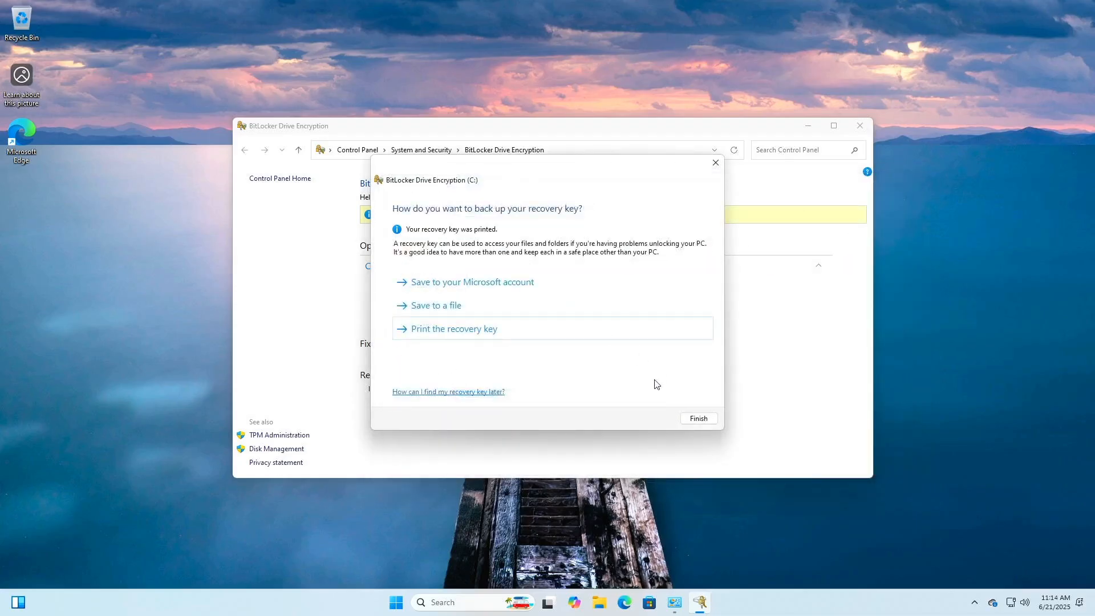
{"action": "left_click", "coordinate": [698, 419]}
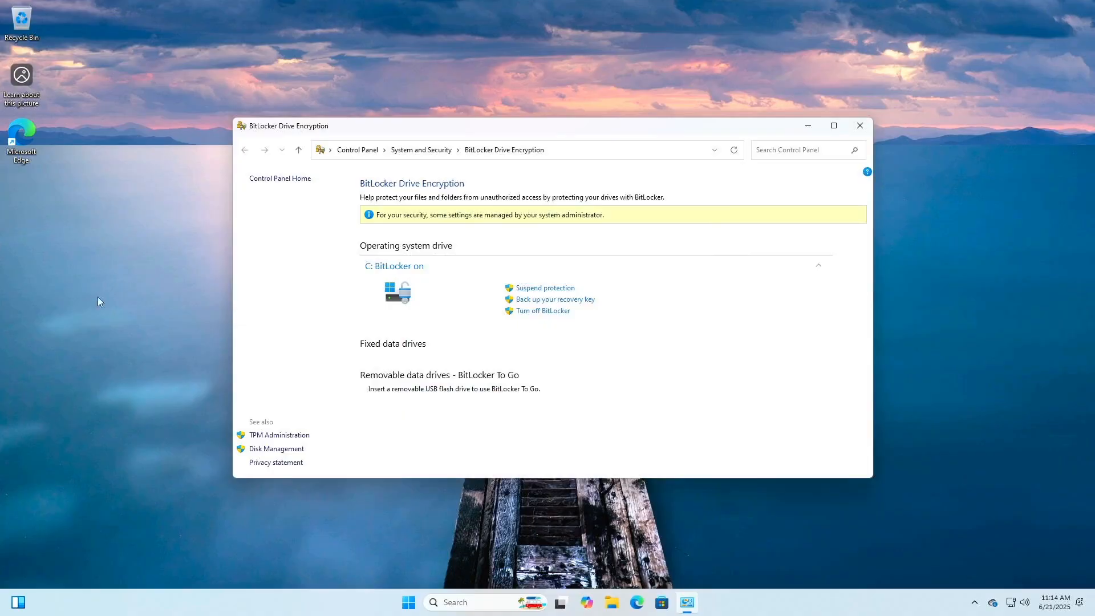
Open bitlocker.pdf from the Documents folder in File Explorer
{"action": "left_click", "coordinate": [612, 604]}
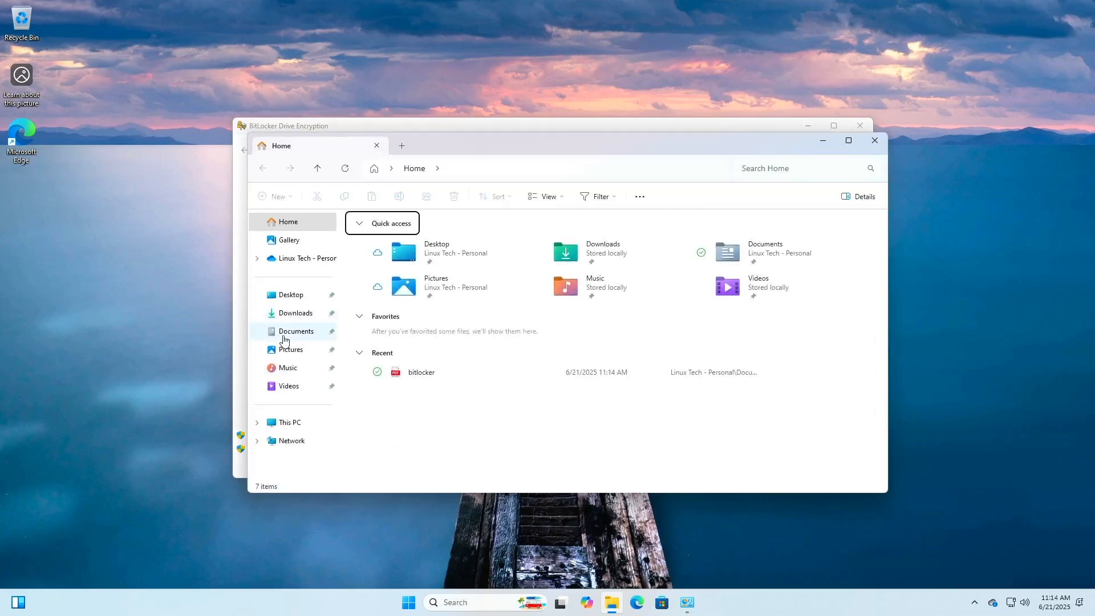
{"action": "left_click", "coordinate": [293, 333]}
{"action": "double_click", "coordinate": [367, 237]}
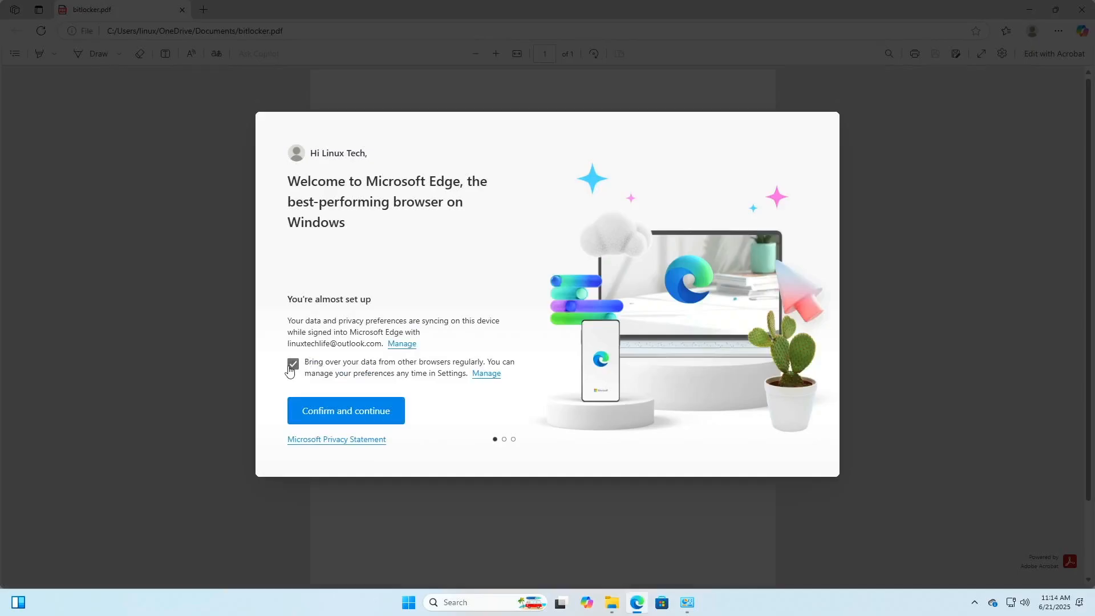
Get through Edge's welcome setup with personalised Microsoft experiences turned off
{"action": "left_click", "coordinate": [319, 413]}
{"action": "left_click", "coordinate": [342, 416]}
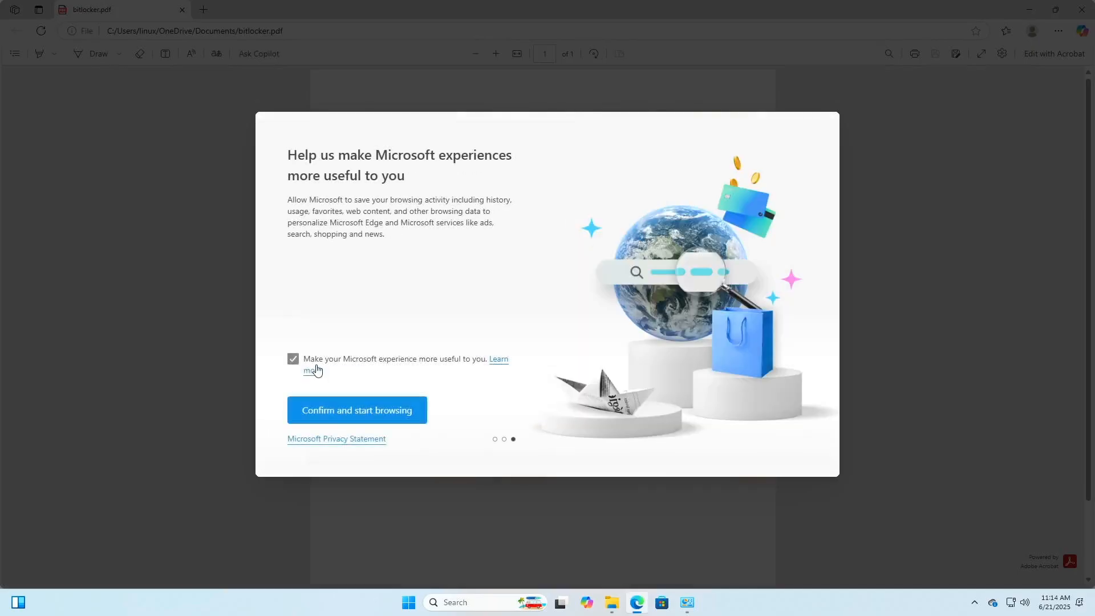
{"action": "left_click", "coordinate": [293, 358]}
{"action": "left_click", "coordinate": [342, 413]}
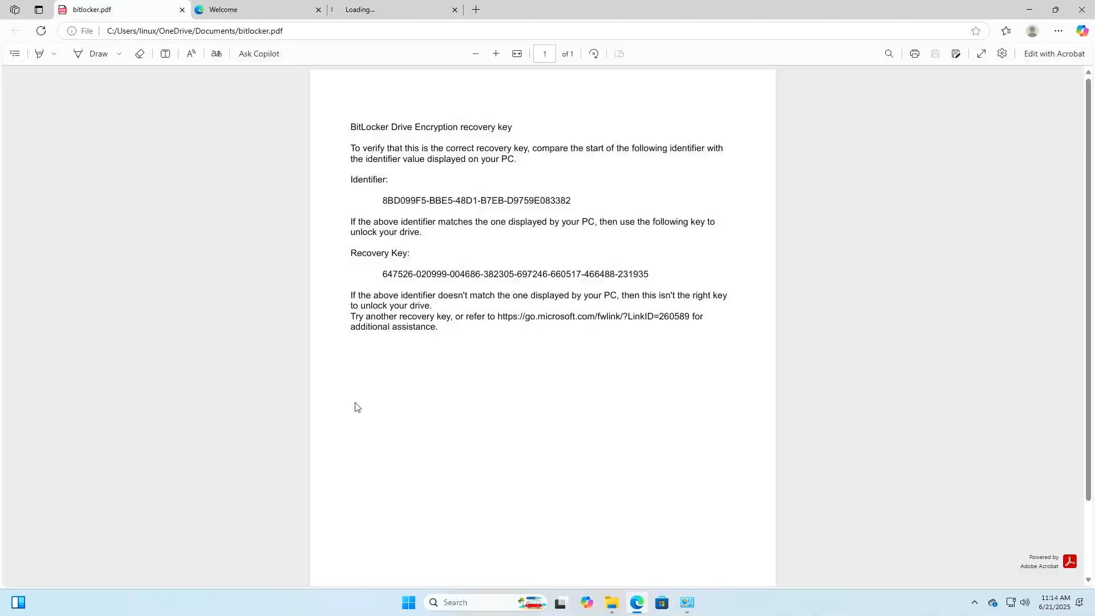
Select and check the recovery key in the PDF, then close Edge
{"action": "mouse_move", "coordinate": [385, 273]}
{"action": "left_mouse_down"}
{"action": "mouse_move", "coordinate": [670, 272]}
{"action": "mouse_move", "coordinate": [382, 276]}
{"action": "left_mouse_up"}
{"action": "left_click", "coordinate": [657, 278]}
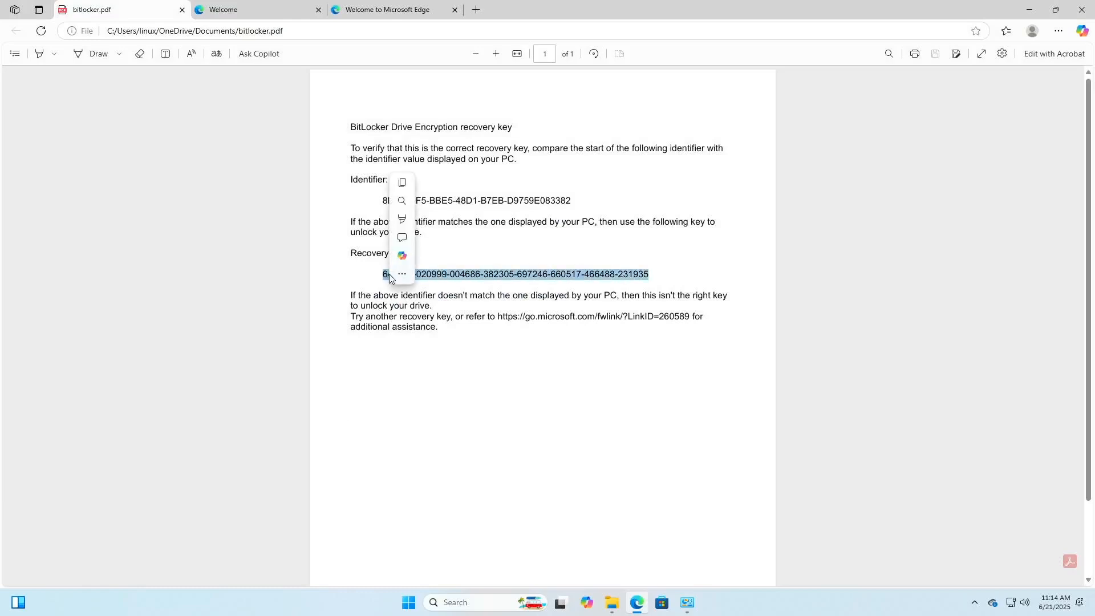
{"action": "left_click", "coordinate": [415, 364]}
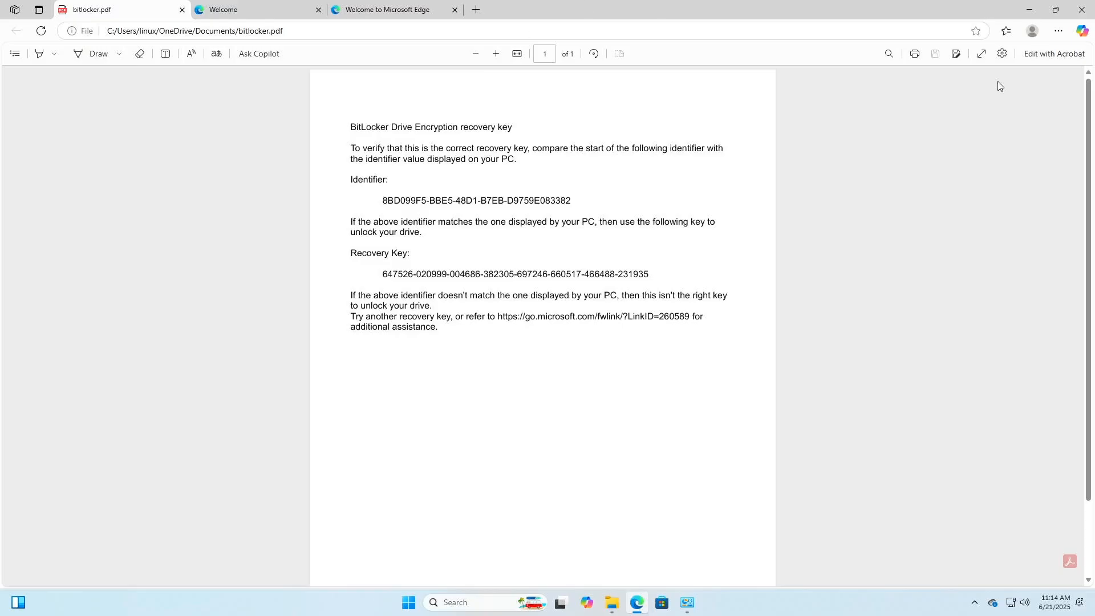
{"action": "left_click", "coordinate": [1080, 10]}
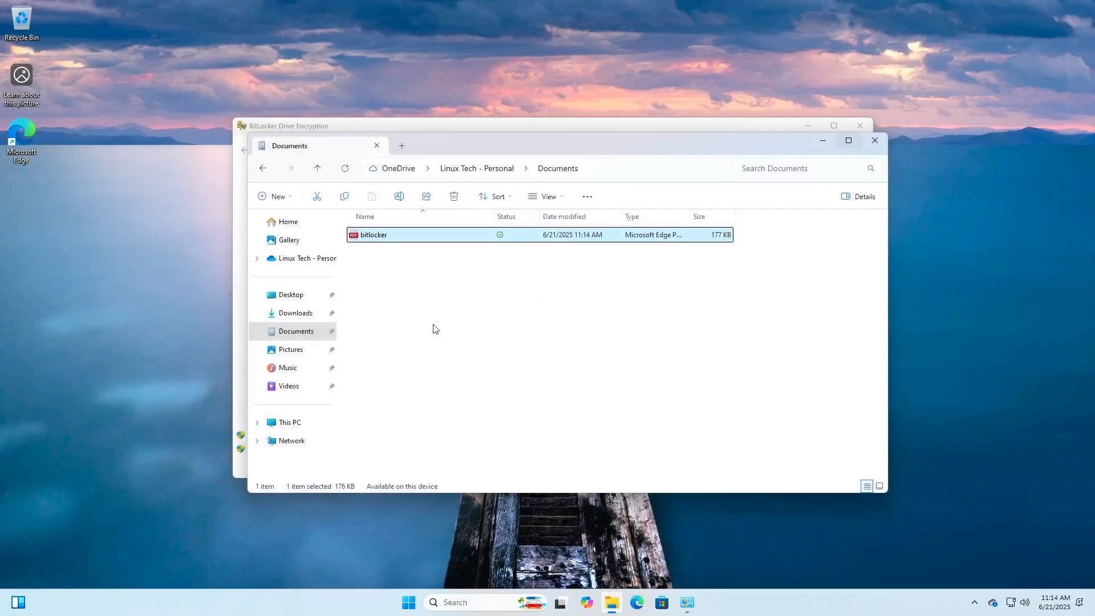
Close the Documents window and suspend BitLocker protection on C:, confirming with Yes
{"action": "left_click", "coordinate": [477, 345]}
{"action": "left_click", "coordinate": [875, 142]}
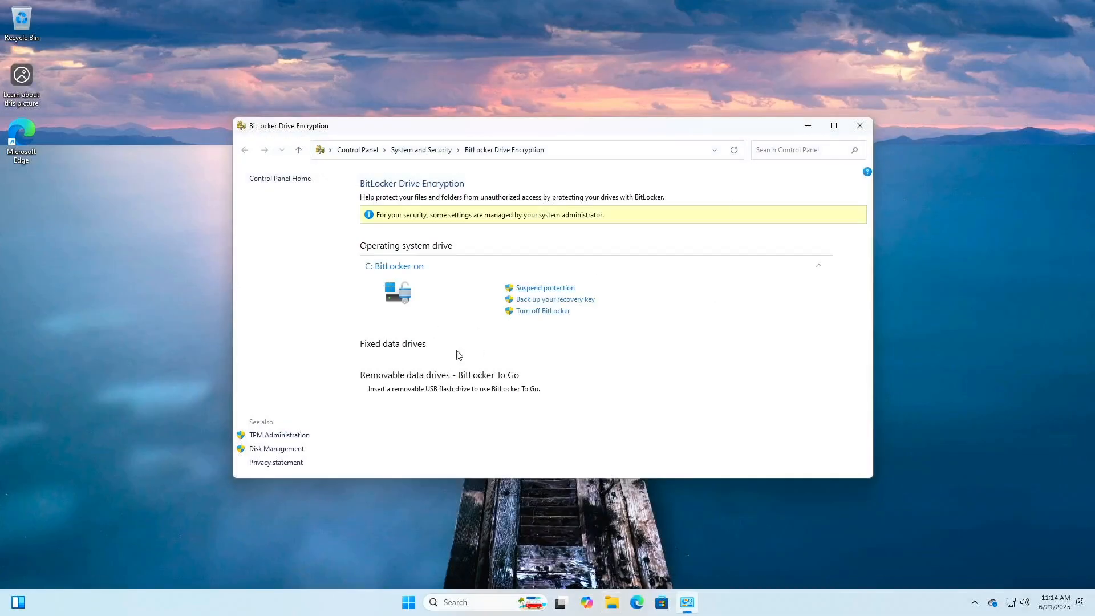
{"action": "left_click", "coordinate": [539, 288]}
{"action": "left_click", "coordinate": [579, 350]}
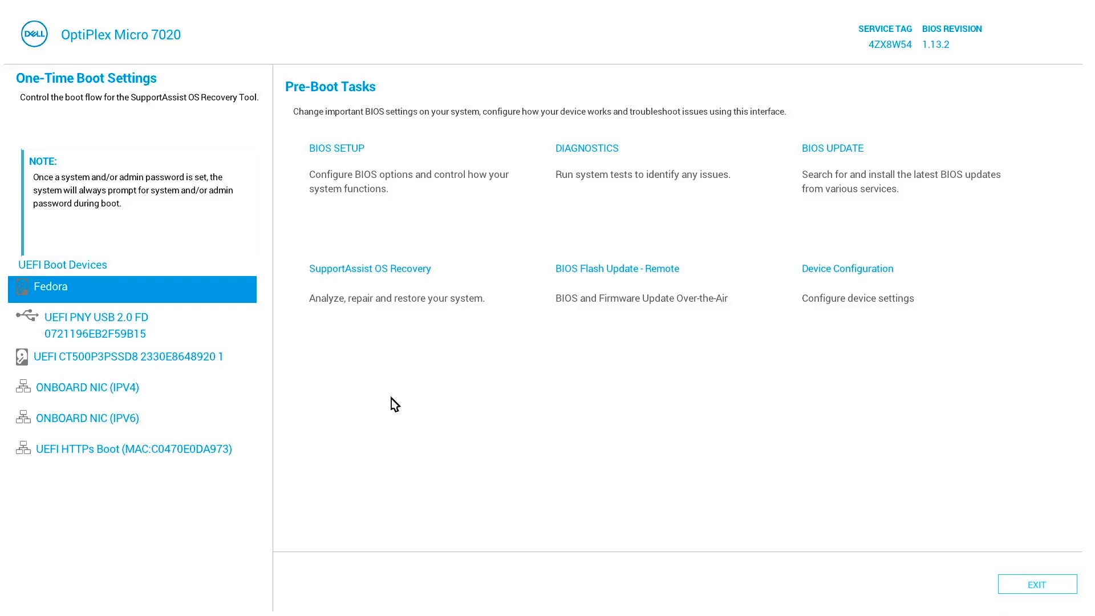
Boot from UEFI PNY USB 2.0 FD in the one-time boot menu
{"action": "key", "text": "Down"}
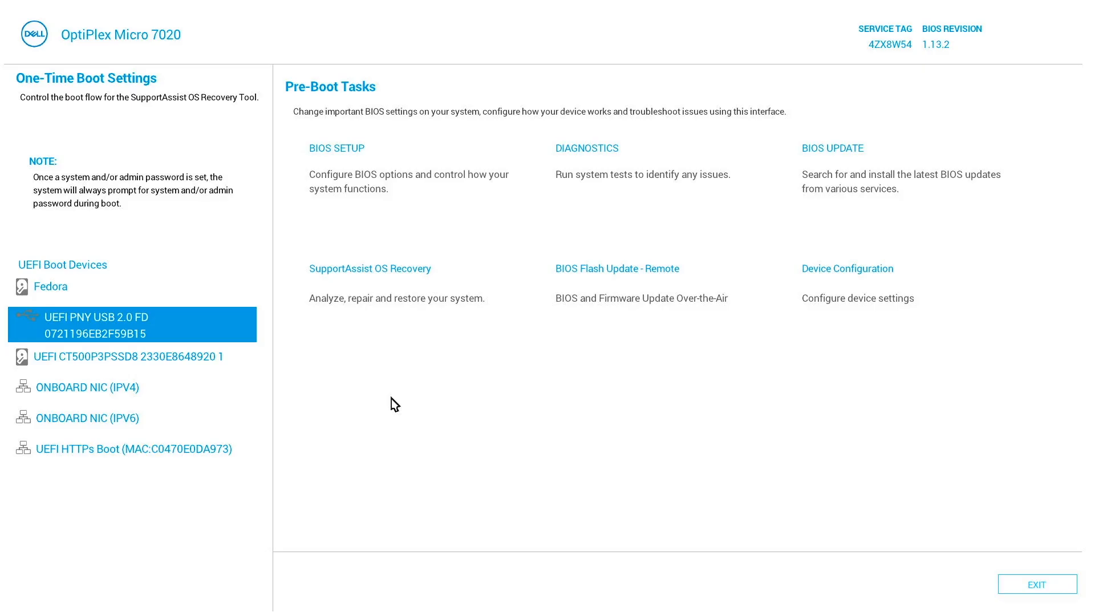
{"action": "key", "text": "Return"}
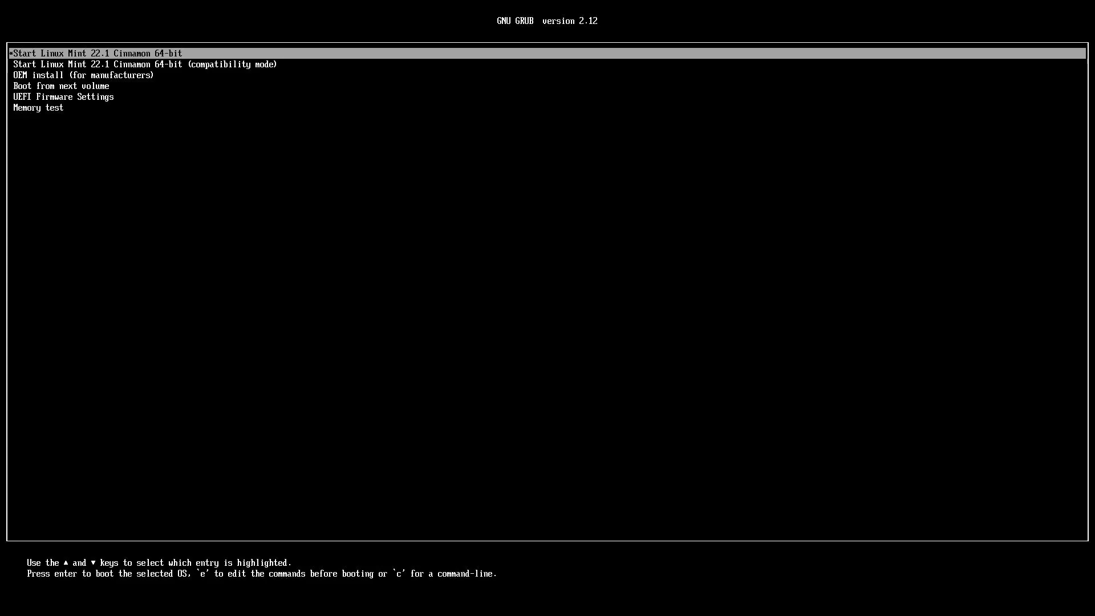
Boot 'Start Linux Mint 22.1 Cinnamon 64-bit' rather than the compatibility-mode entry
{"action": "key", "text": "Down"}
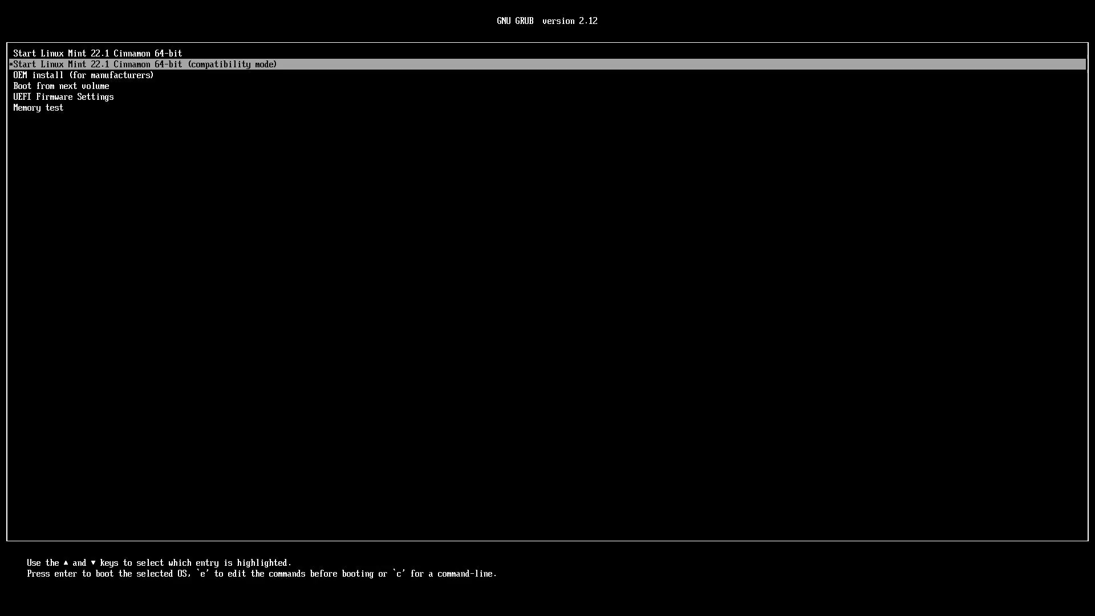
{"action": "key", "text": "Up"}
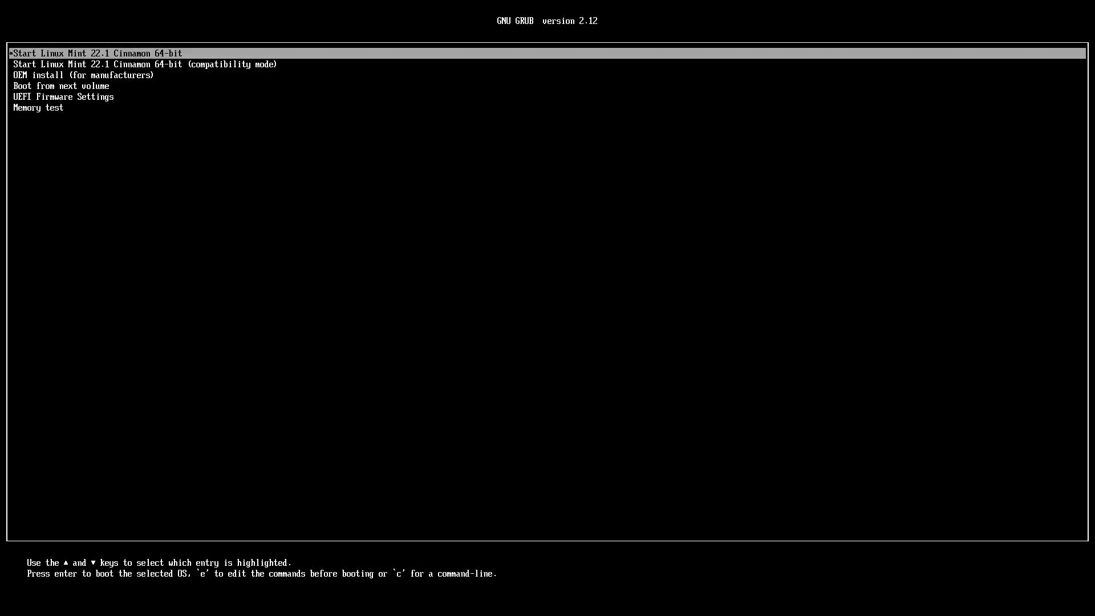
{"action": "key", "text": "Return"}
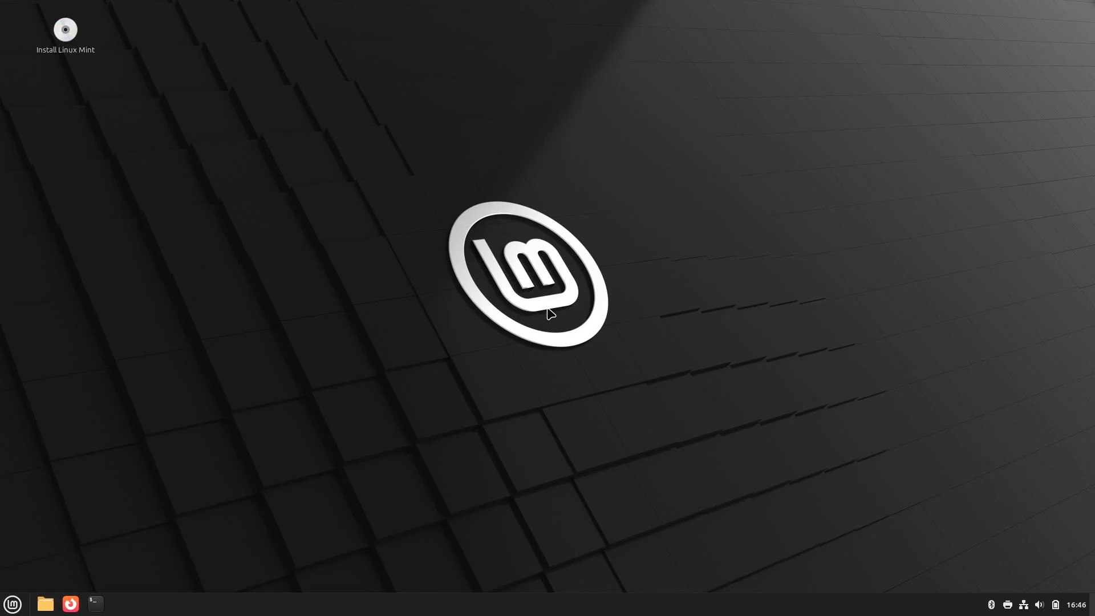
Launch the Install Linux Mint shortcut from the live desktop
{"action": "left_click", "coordinate": [68, 39]}
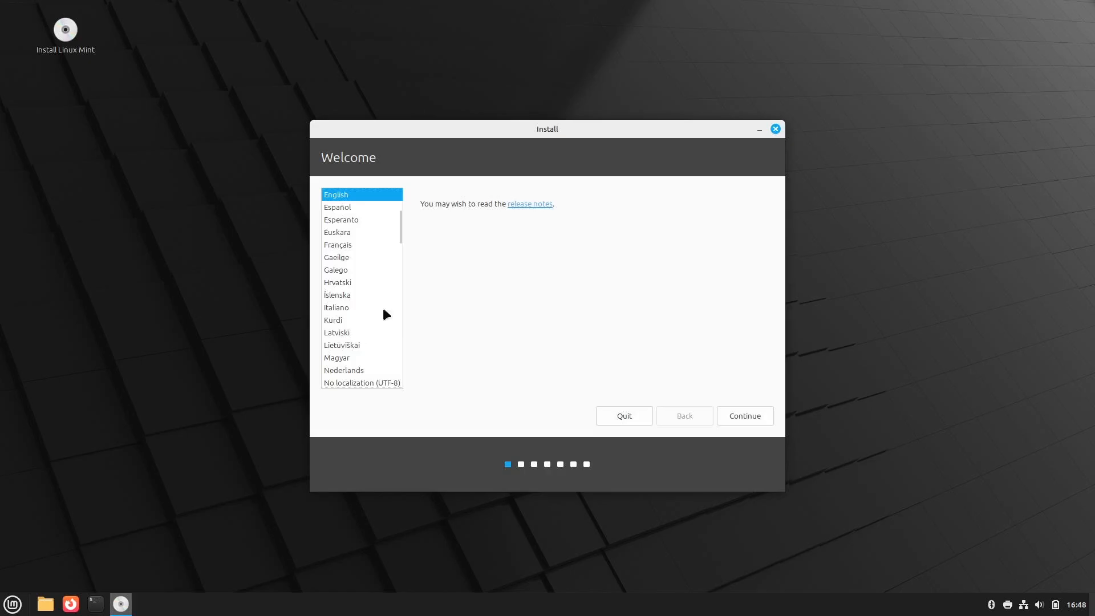
Keep English as the language and English (US) as the keyboard layout
{"action": "left_click", "coordinate": [744, 416]}
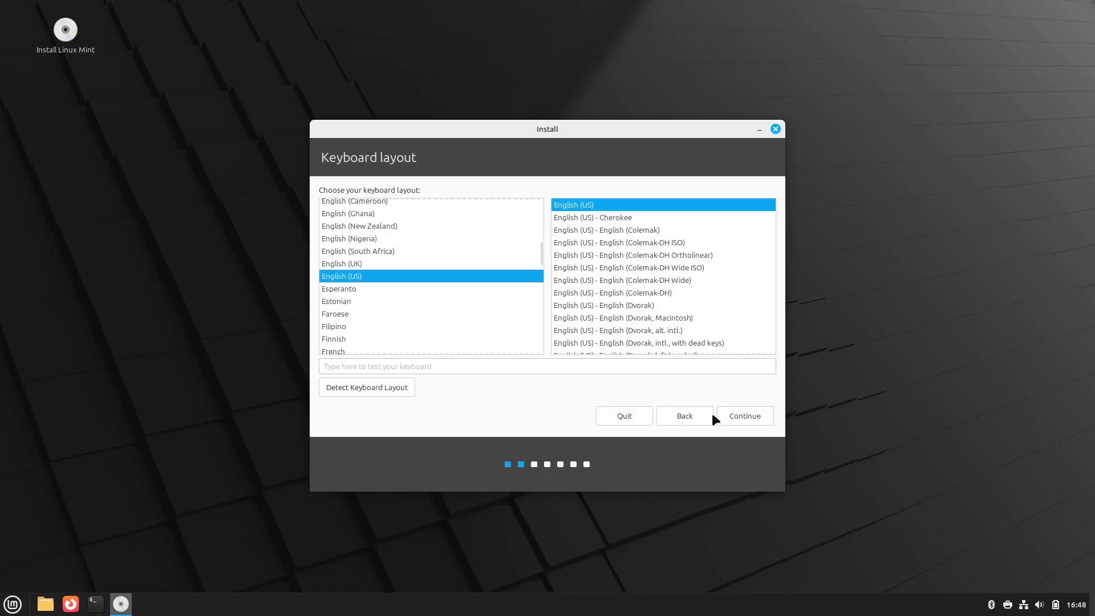
{"action": "left_click", "coordinate": [737, 416]}
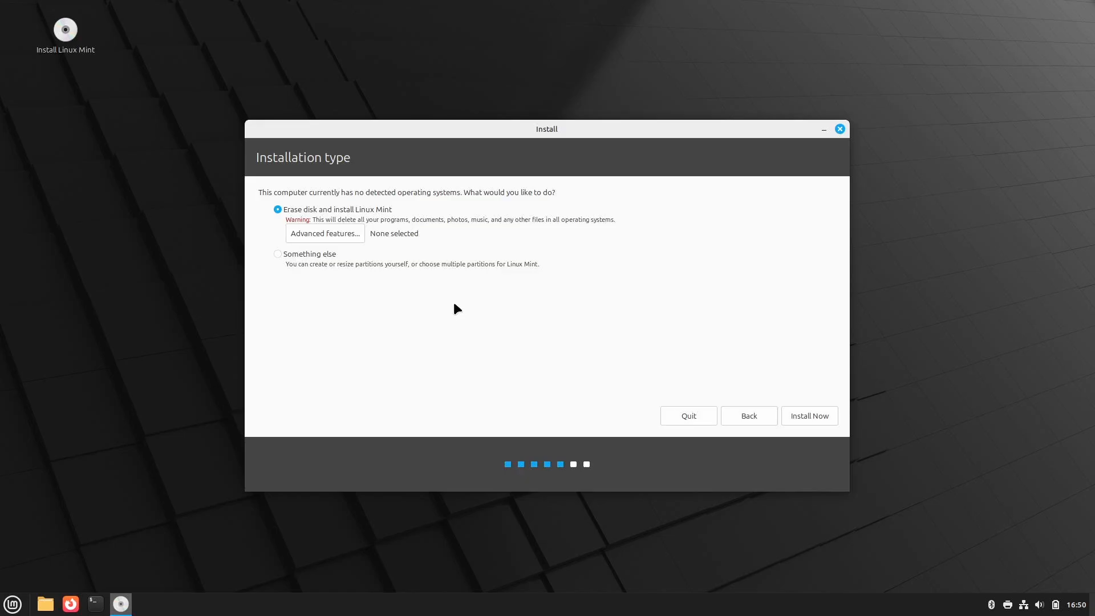
Install with 'Erase disk and install Linux Mint' and approve writing the partition changes
{"action": "left_click", "coordinate": [812, 417]}
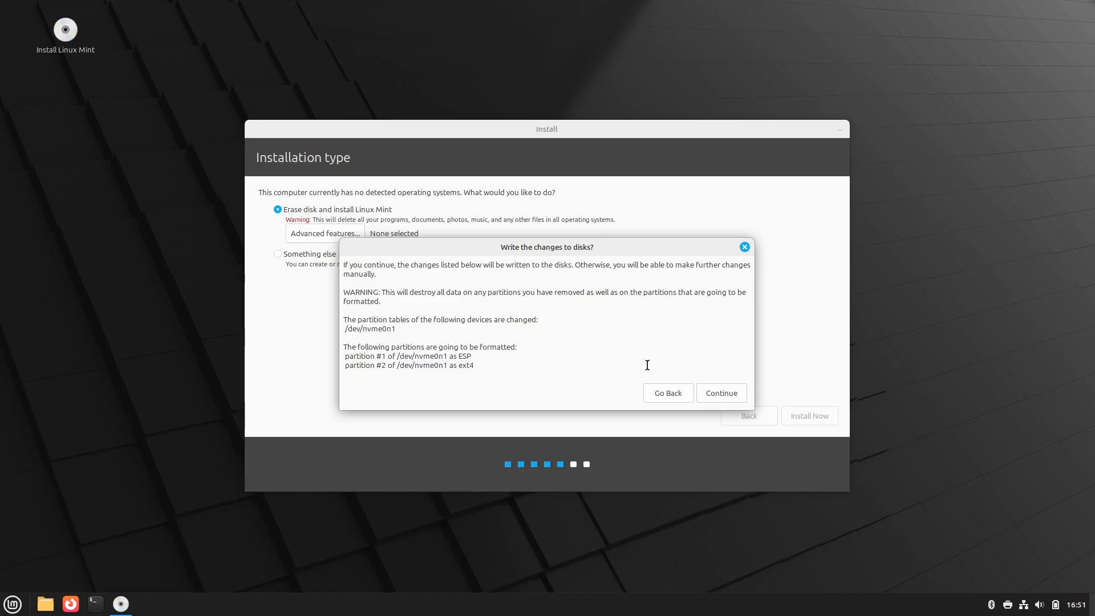
{"action": "left_click", "coordinate": [728, 391]}
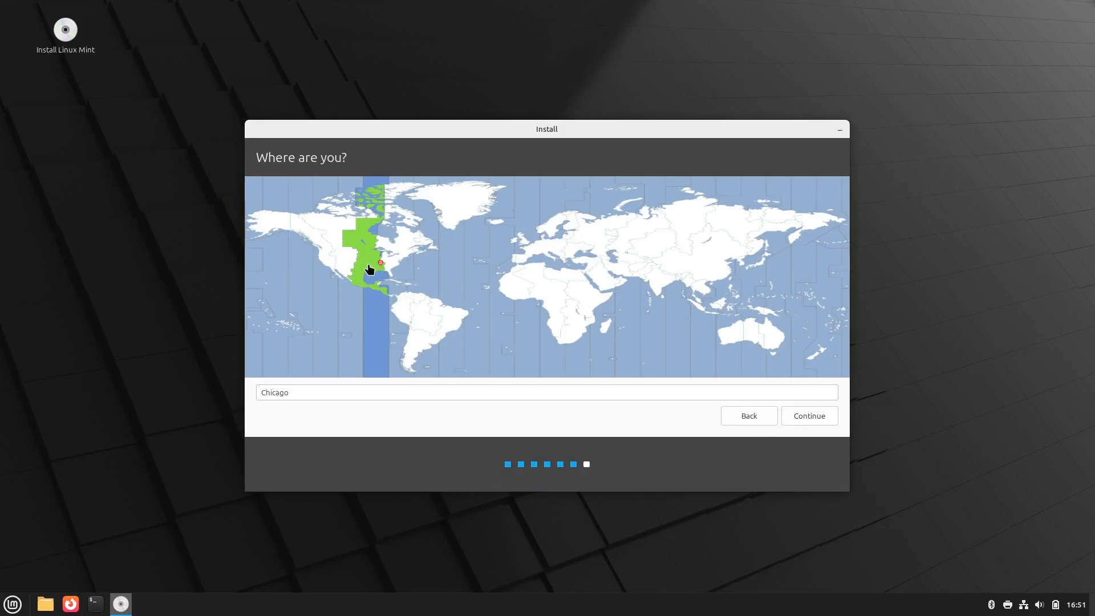
Keep Chicago as the location, enter your name, and set the computer name to mint
{"action": "left_click", "coordinate": [808, 415]}
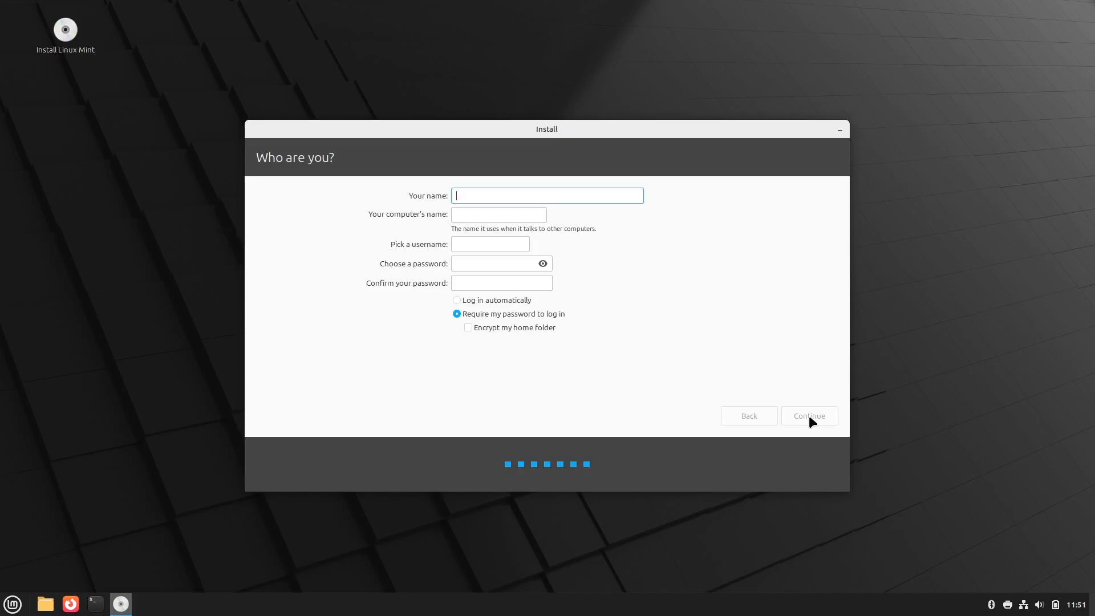
{"action": "type", "text": "Linu"}
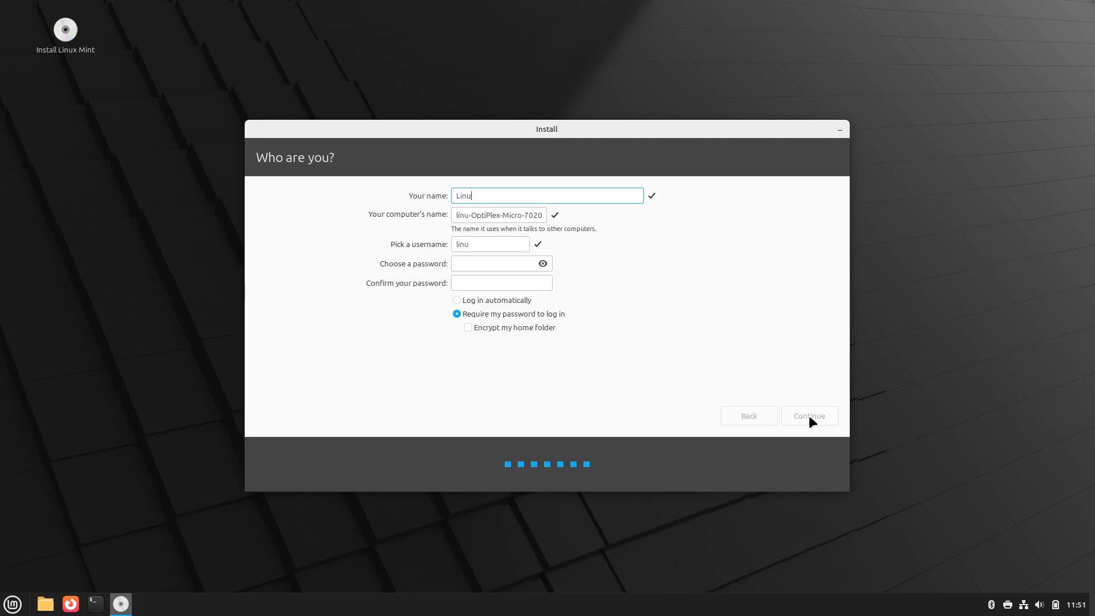
{"action": "type", "text": "x Tech Life"}
{"action": "left_click", "coordinate": [540, 215]}
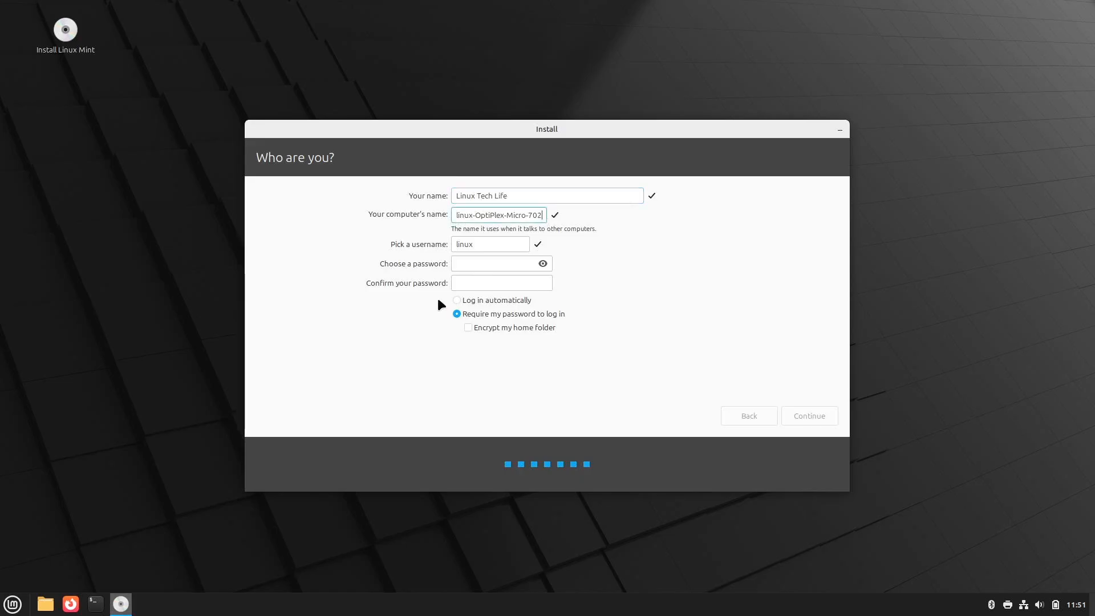
{"action": "key", "text": "BackSpace"}
{"action": "key", "text": "BackSpace"}
{"action": "key", "text": "BackSpace"}
{"action": "key", "text": "BackSpace"}
{"action": "key", "text": "BackSpace"}
{"action": "key", "text": "BackSpace"}
{"action": "key", "text": "BackSpace"}
{"action": "key", "text": "BackSpace"}
{"action": "key", "text": "BackSpace"}
{"action": "key", "text": "BackSpace"}
{"action": "key", "text": "BackSpace"}
{"action": "key", "text": "BackSpace"}
{"action": "key", "text": "BackSpace"}
{"action": "key", "text": "BackSpace"}
{"action": "key", "text": "BackSpace"}
{"action": "key", "text": "BackSpace"}
{"action": "key", "text": "BackSpace"}
{"action": "key", "text": "BackSpace"}
{"action": "key", "text": "BackSpace"}
{"action": "key", "text": "BackSpace"}
{"action": "key", "text": "BackSpace"}
{"action": "key", "text": "BackSpace"}
{"action": "key", "text": "BackSpace"}
{"action": "key", "text": "BackSpace"}
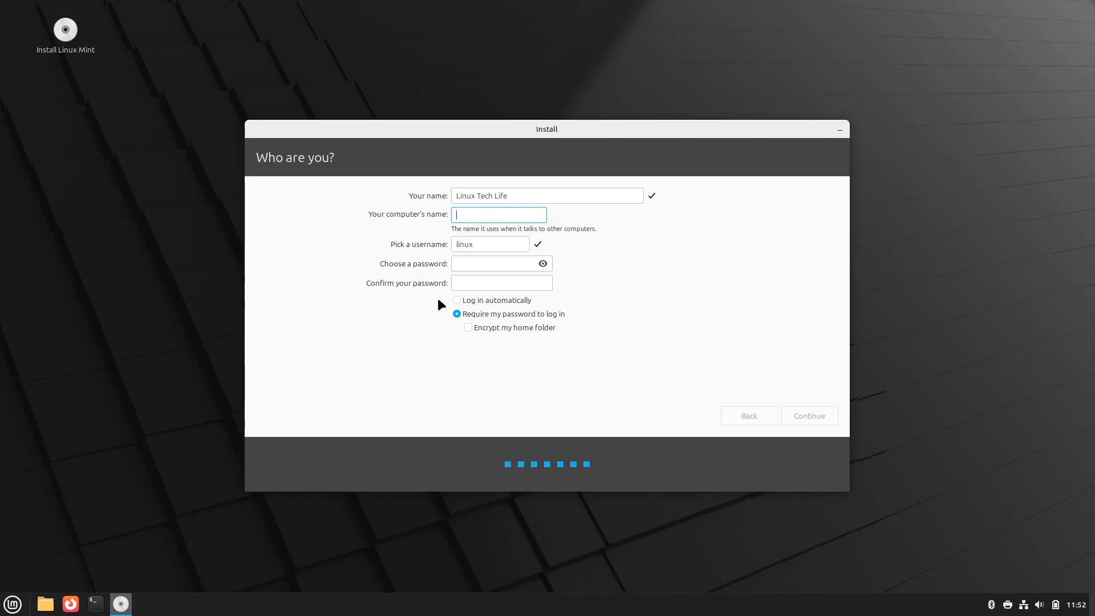
{"action": "type", "text": "mint"}
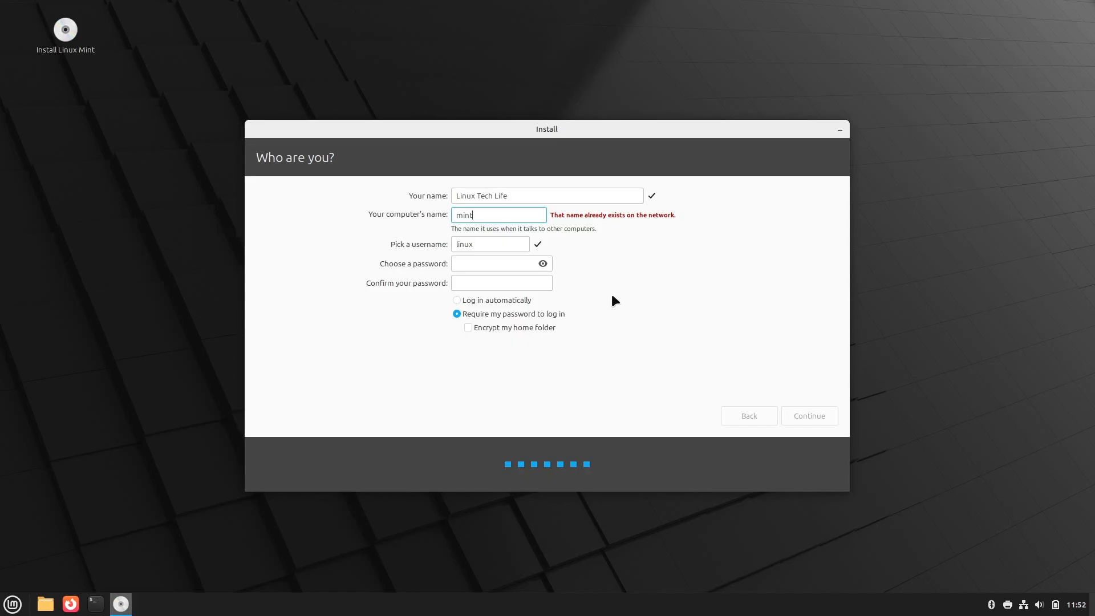
Set the username and password, then create the account to start the installation
{"action": "left_click", "coordinate": [478, 242]}
{"action": "key", "text": "BackSpace"}
{"action": "key", "text": "BackSpace"}
{"action": "key", "text": "BackSpace"}
{"action": "key", "text": "BackSpace"}
{"action": "key", "text": "BackSpace"}
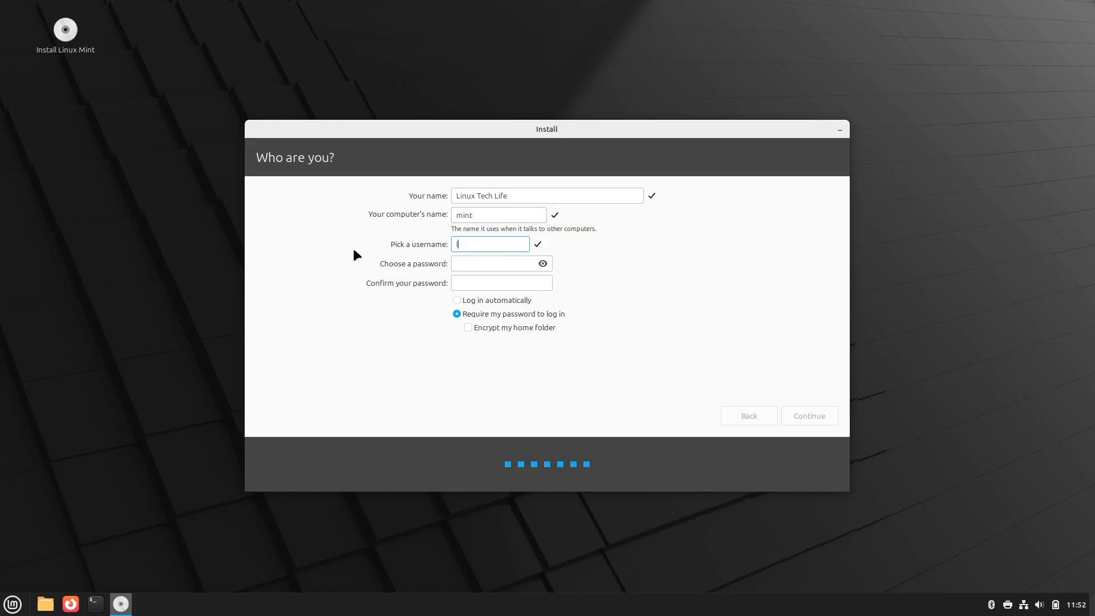
{"action": "type", "text": "ltl"}
{"action": "key", "text": "Tab"}
{"action": "type", "text": "•••••••••"}
{"action": "key", "text": "Tab"}
{"action": "type", "text": "•••••••••"}
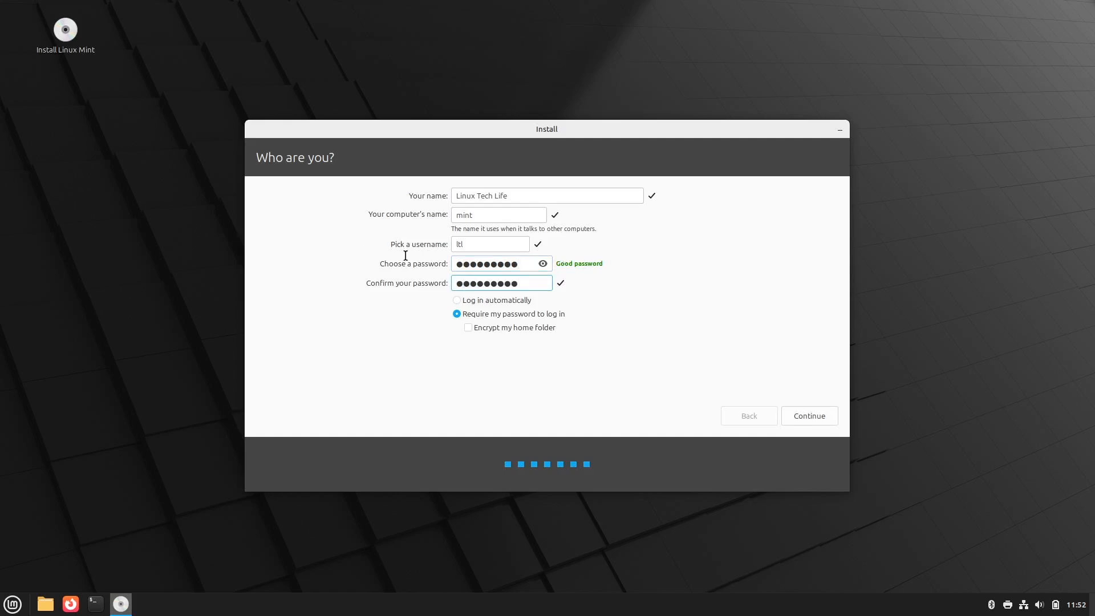
{"action": "left_click", "coordinate": [805, 414]}
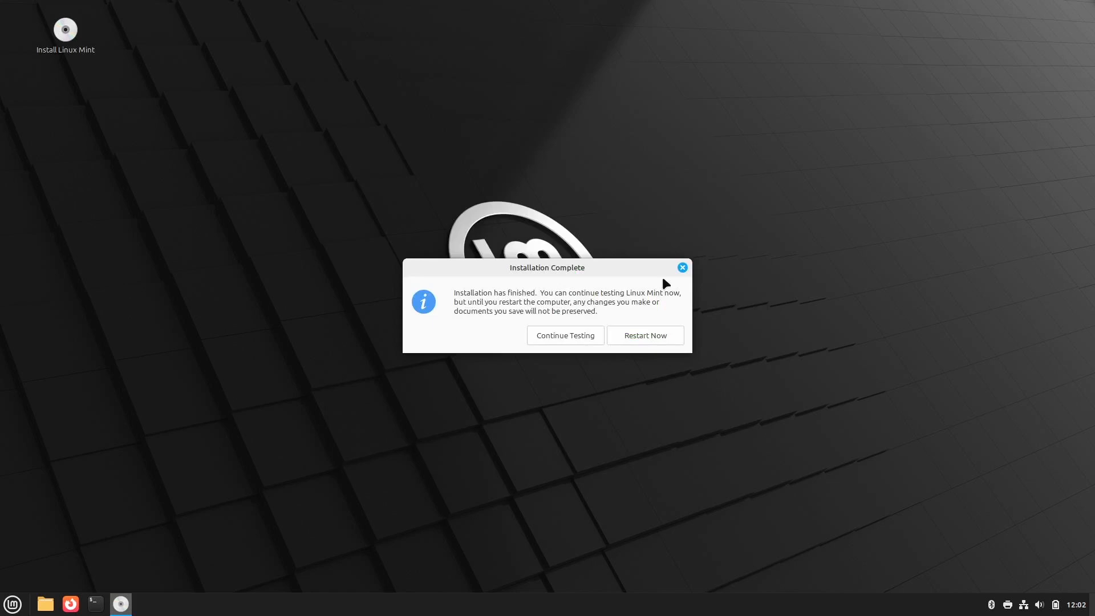
Choose Restart Now to reboot the OptiPlex into the newly installed Linux Mint 22.1
{"action": "left_click", "coordinate": [663, 336]}
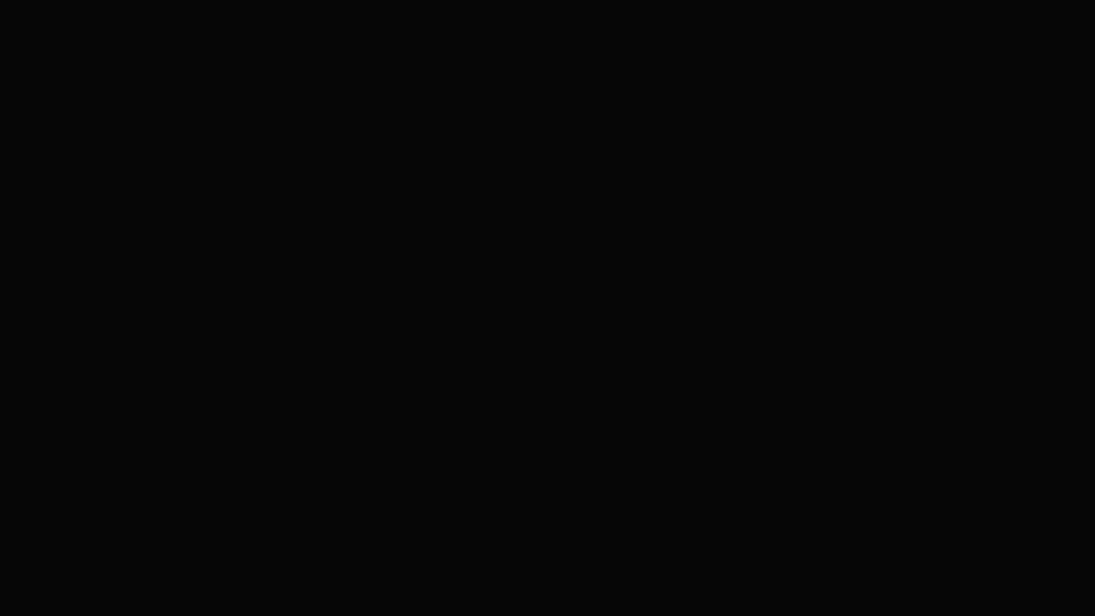
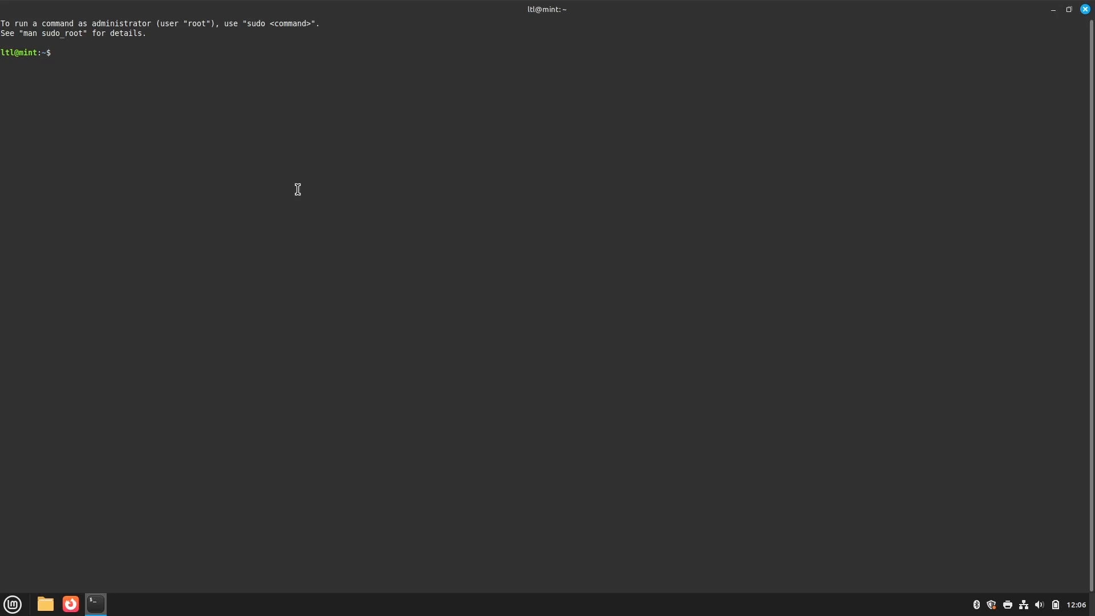
Run sudo update-grub, correcting the 'upgrade' typo, and authenticate with the administrator password
{"action": "type", "text": "sudo "}
{"action": "type", "text": "upgrade-g"}
{"action": "type", "text": "ru"}
{"action": "type", "text": "b"}
{"action": "key", "text": "Left"}
{"action": "key", "text": "Left"}
{"action": "key", "text": "Left"}
{"action": "key", "text": "Left"}
{"action": "key", "text": "Left"}
{"action": "key", "text": "BackSpace"}
{"action": "key", "text": "BackSpace"}
{"action": "key", "text": "BackSpace"}
{"action": "key", "text": "BackSpace"}
{"action": "key", "text": "BackSpace"}
{"action": "type", "text": "in"}
{"action": "key", "text": "BackSpace"}
{"action": "key", "text": "BackSpace"}
{"action": "type", "text": "date"}
{"action": "key", "text": "Return"}
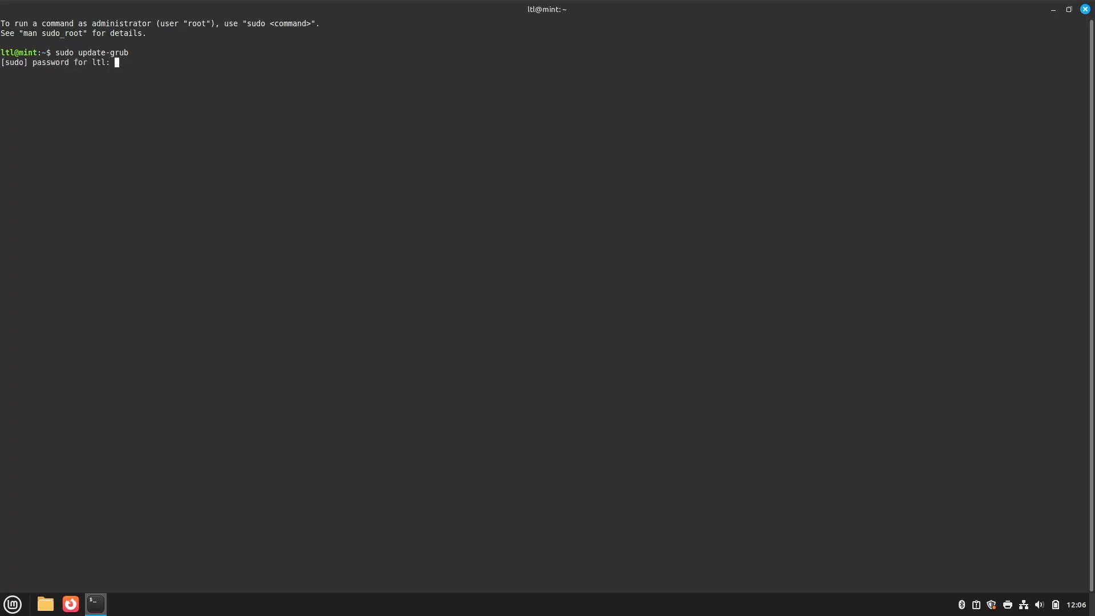
{"action": "type", "text": "*********"}
{"action": "key", "text": "Return"}
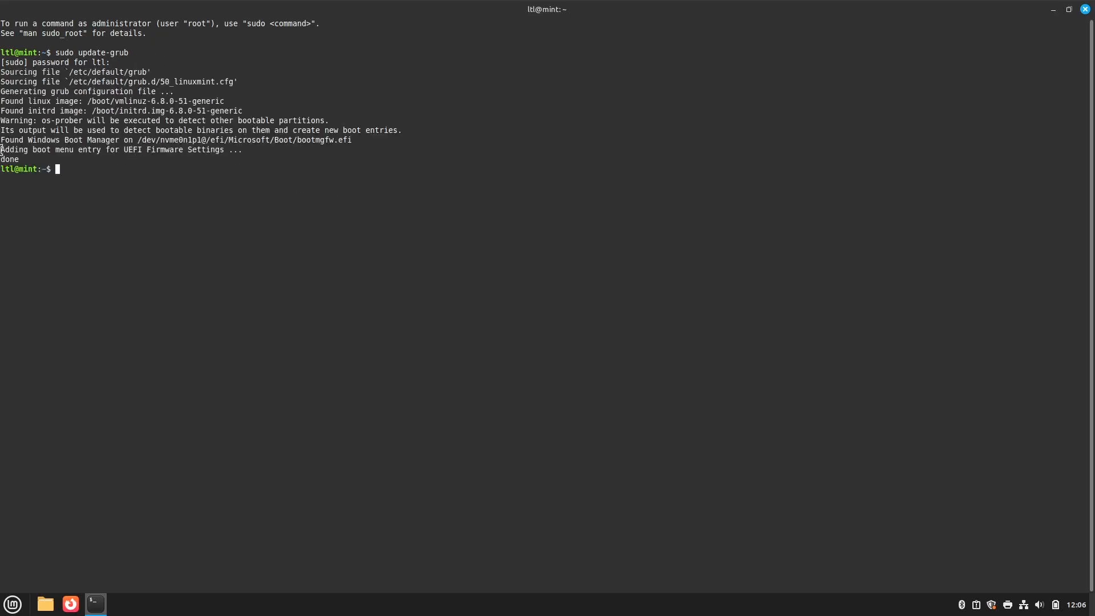
Confirm the output reports Windows Boot Manager found, then reboot with sudo reboot
{"action": "left_click_drag", "start_coordinate": [1, 138], "coordinate": [372, 138]}
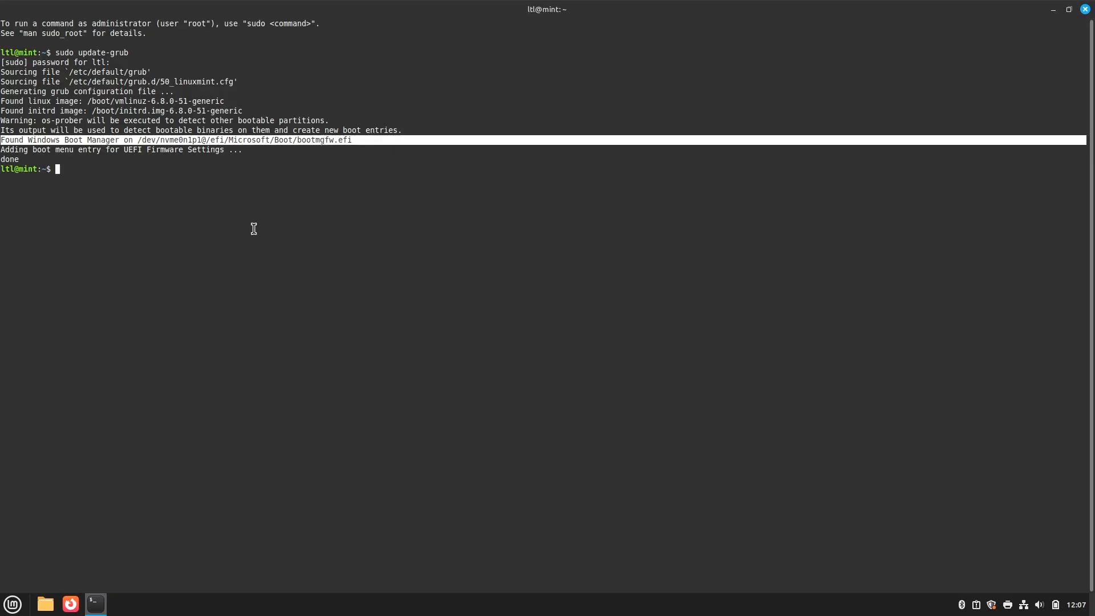
{"action": "left_click", "coordinate": [180, 250]}
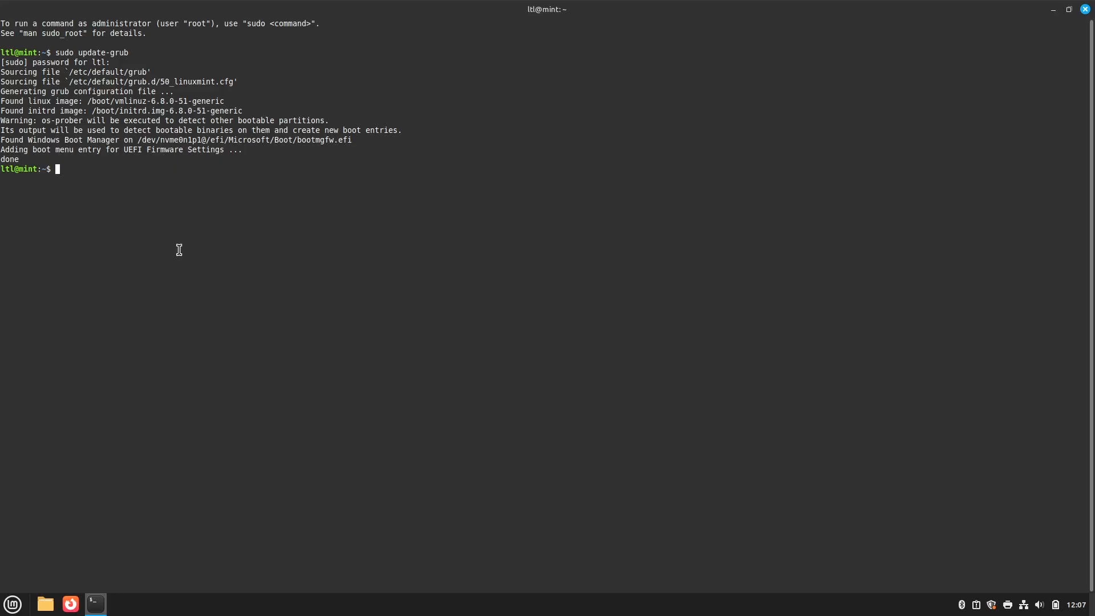
{"action": "type", "text": "sudo reboot"}
{"action": "key", "text": "Return"}
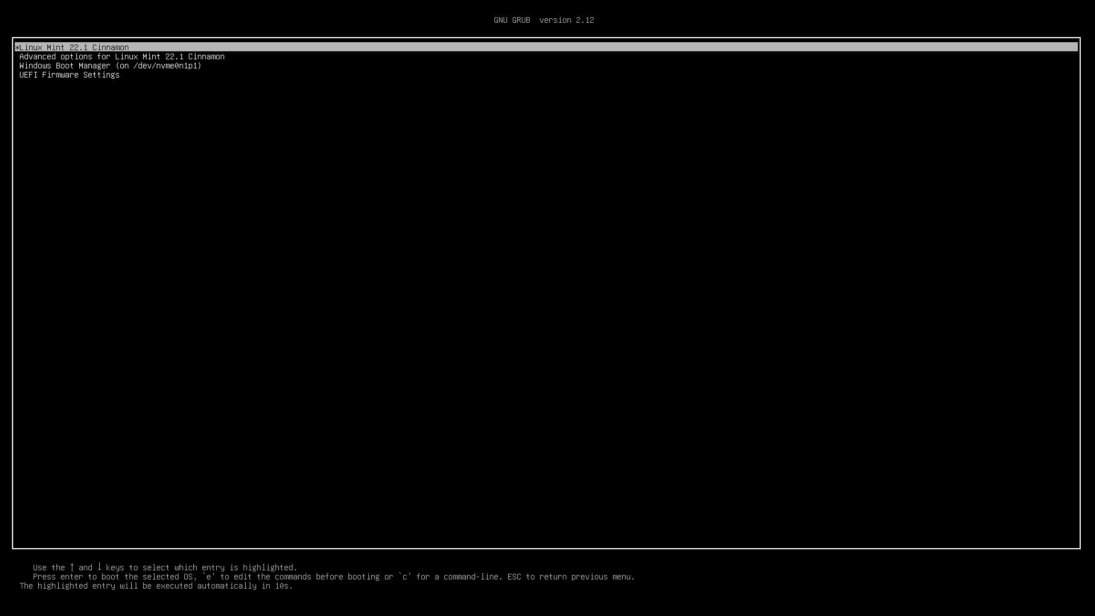
Highlight Windows Boot Manager in the GRUB menu and boot into Windows
{"action": "key", "text": "Down"}
{"action": "key", "text": "Up"}
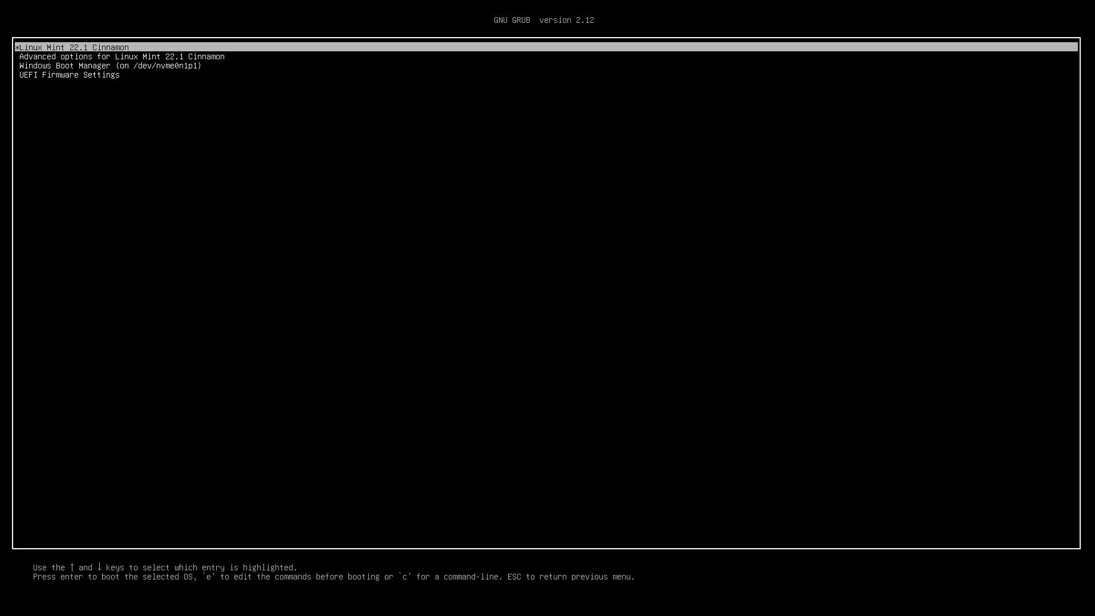
{"action": "key", "text": "Down"}
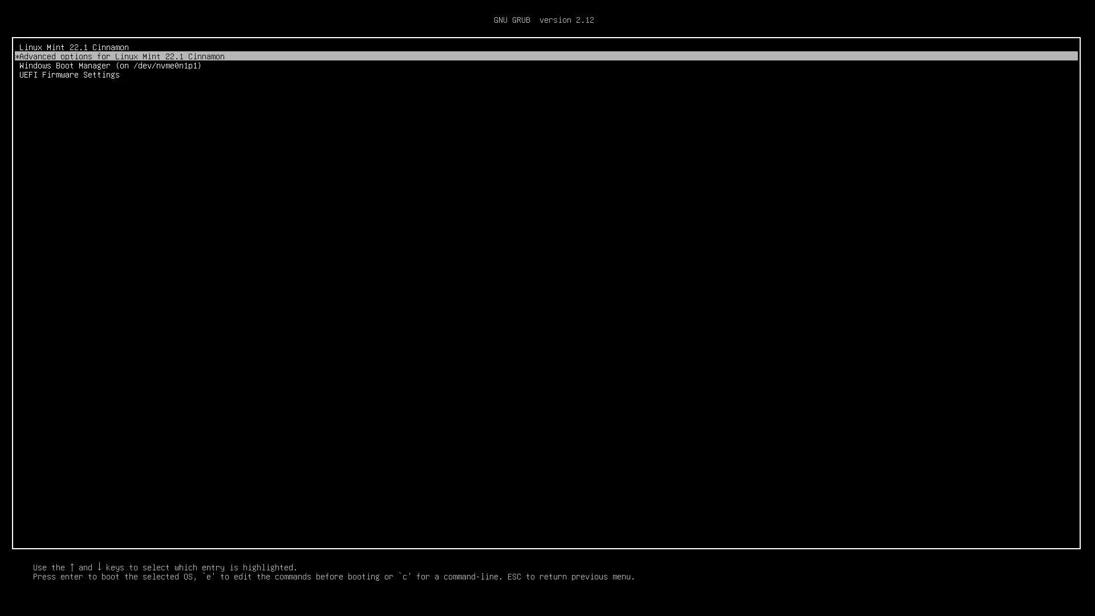
{"action": "key", "text": "Down"}
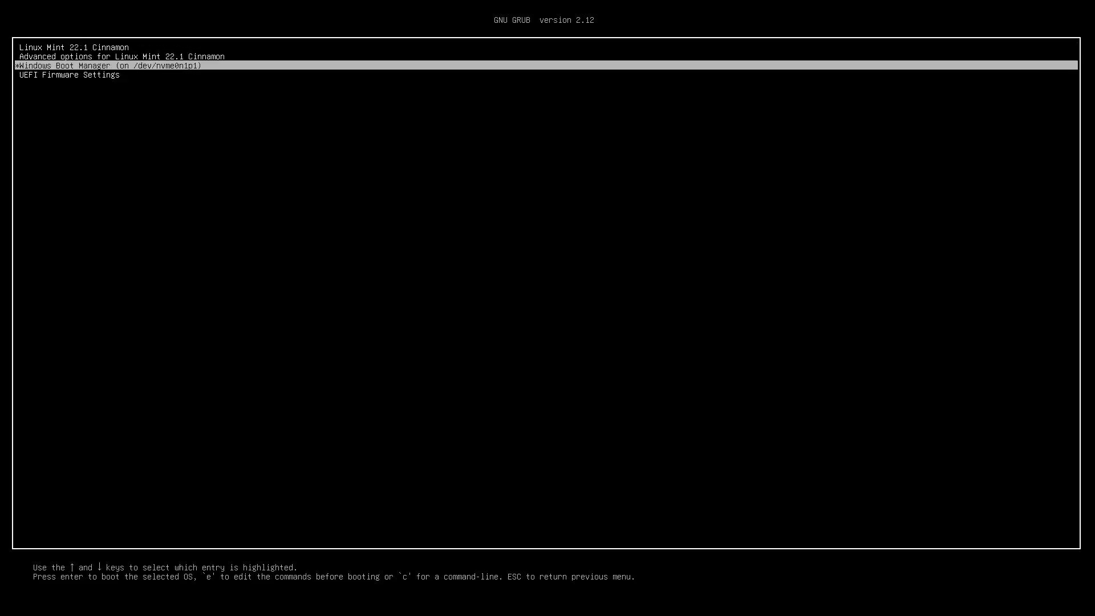
{"action": "key", "text": "Up"}
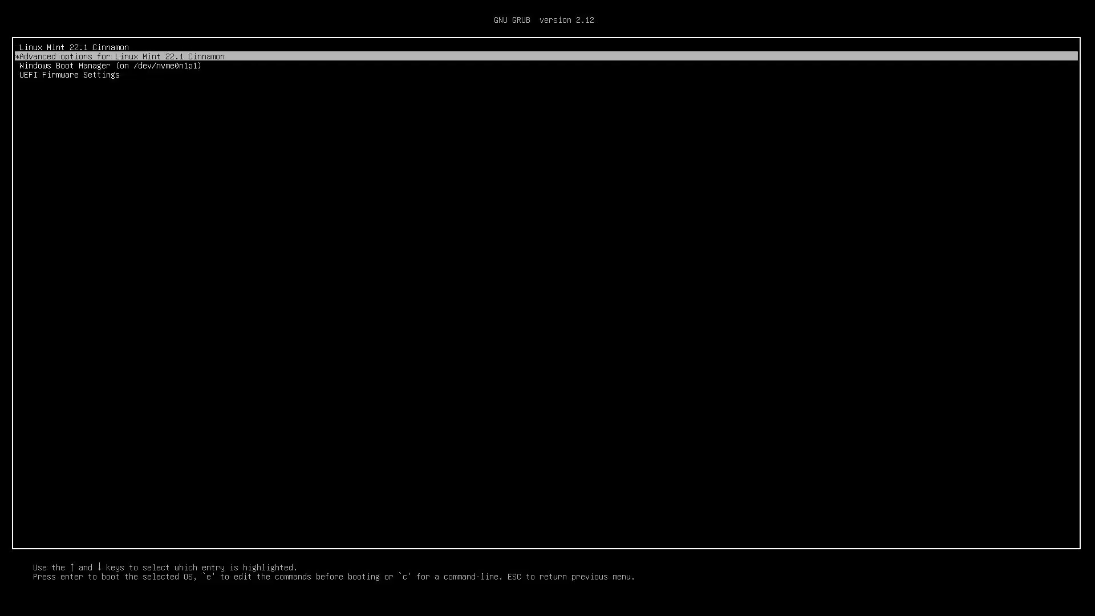
{"action": "key", "text": "Up"}
{"action": "key", "text": "Down"}
{"action": "key", "text": "Down"}
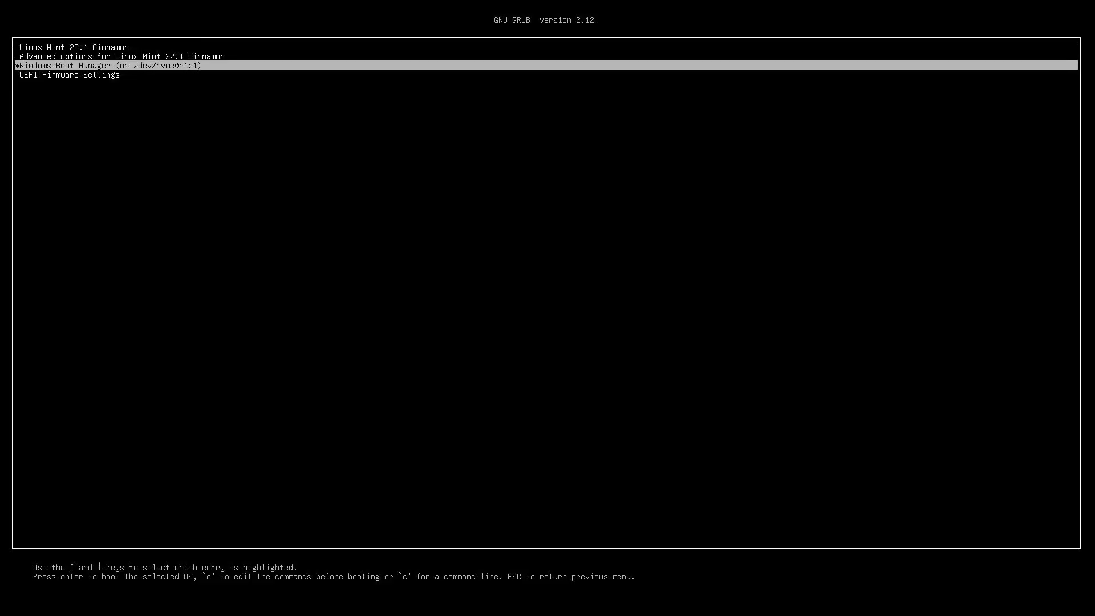
{"action": "key", "text": "Return"}
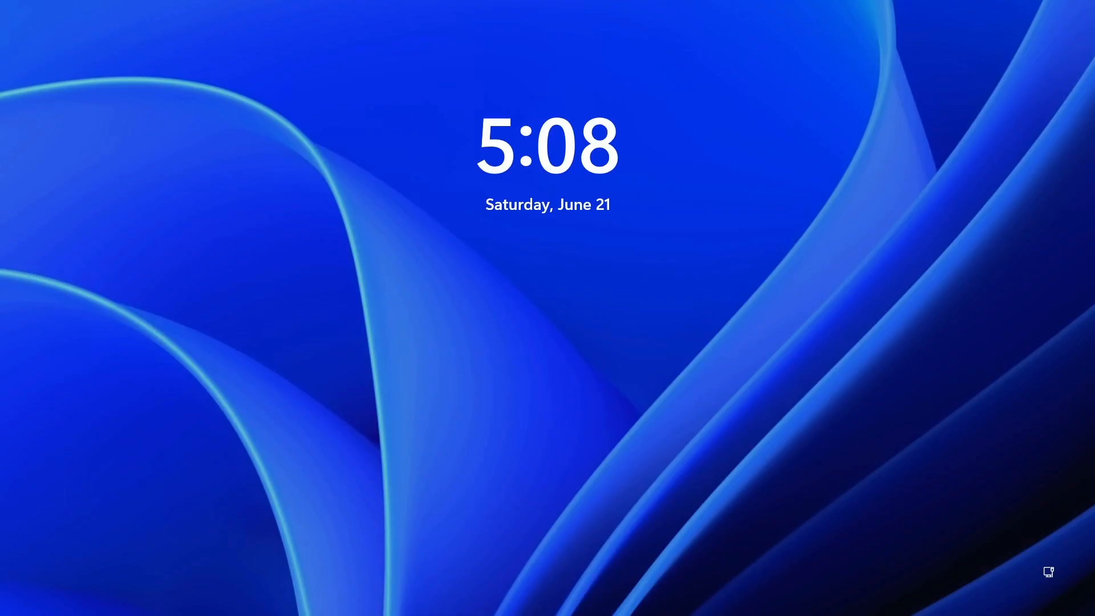
Sign in with the PIN, check drive C: shows BitLocker on in Manage BitLocker, then close it
{"action": "key", "text": "space"}
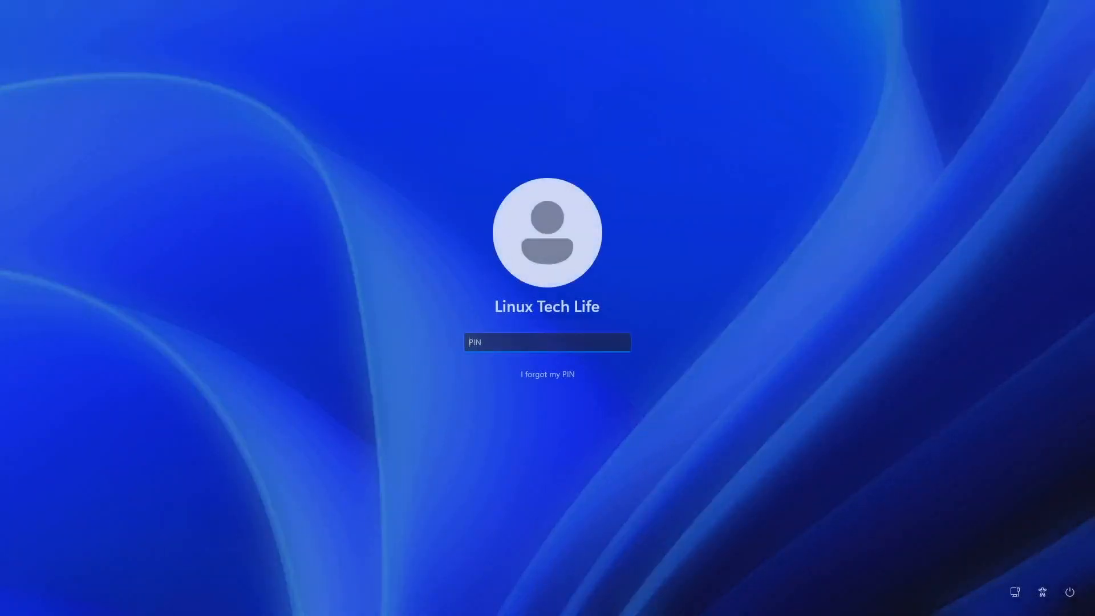
{"action": "type", "text": "••••"}
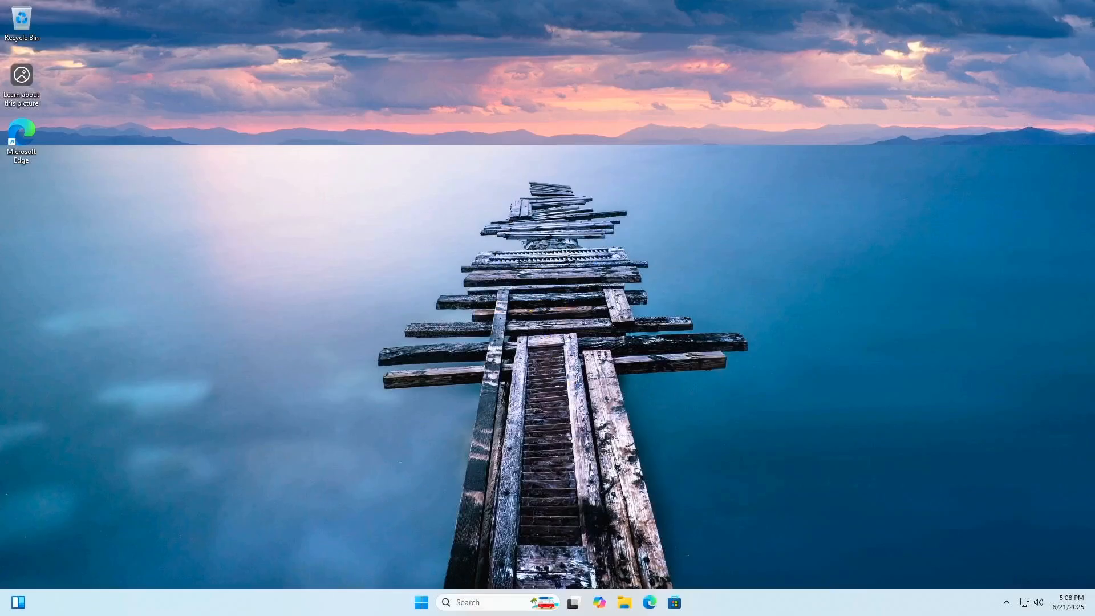
{"action": "left_click", "coordinate": [477, 604]}
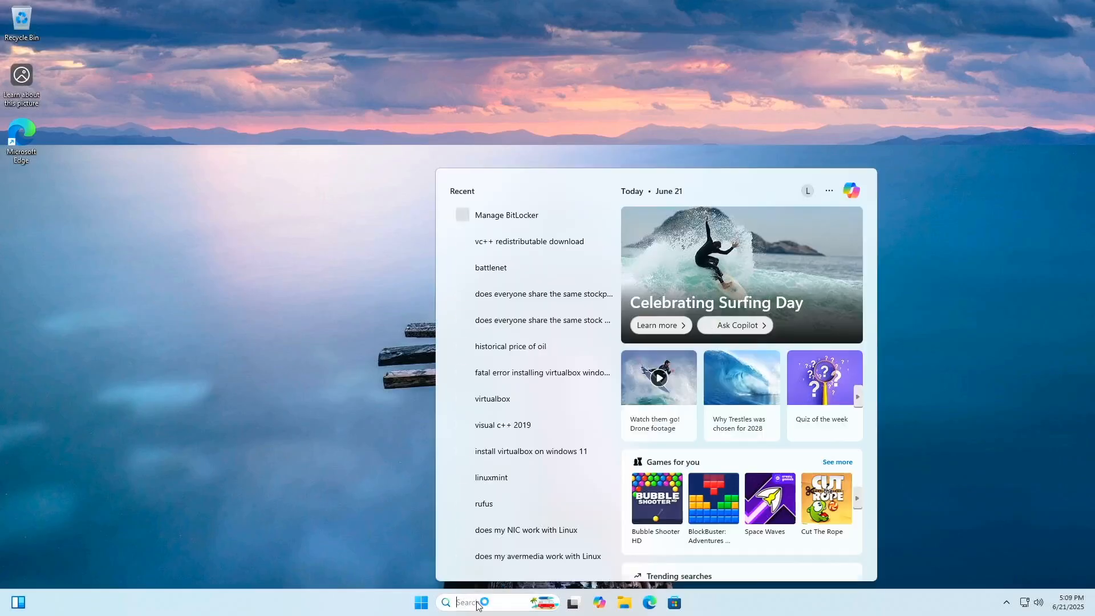
{"action": "type", "text": "bit"}
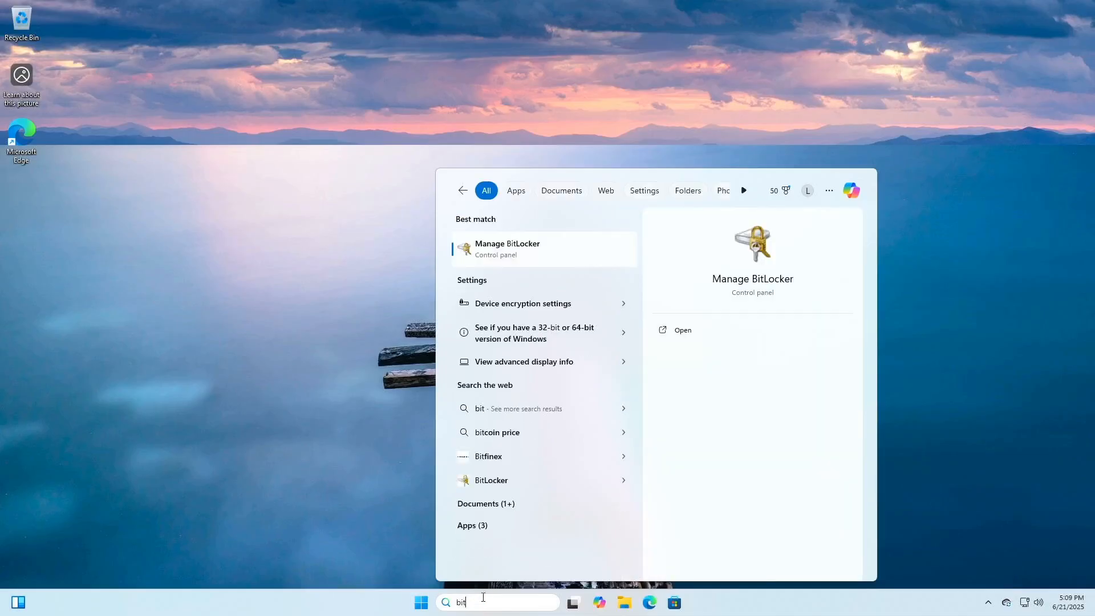
{"action": "left_click", "coordinate": [494, 240]}
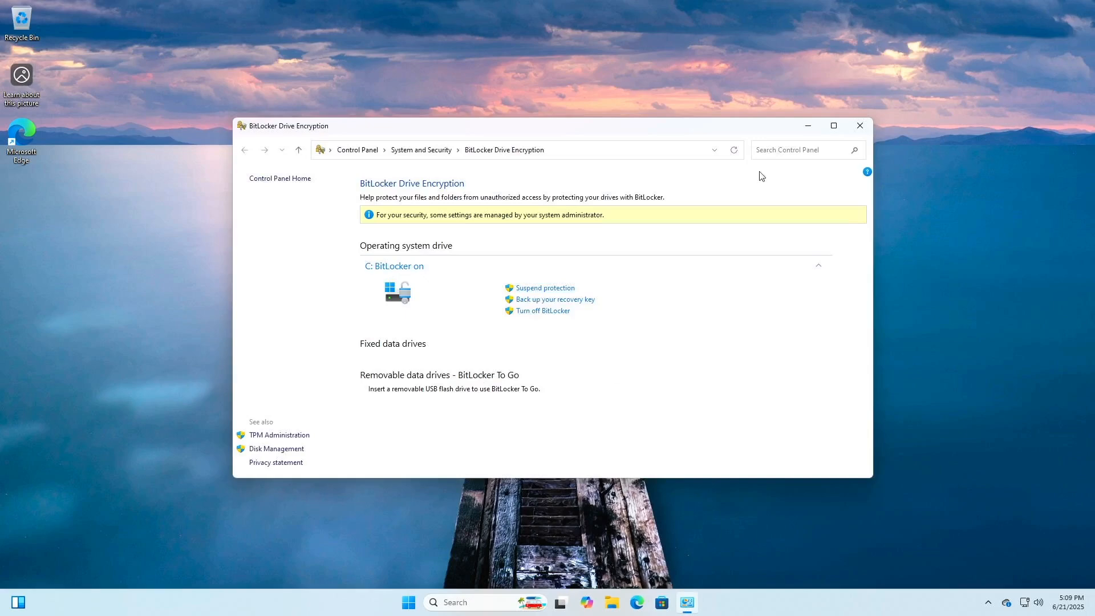
{"action": "left_click", "coordinate": [860, 125]}
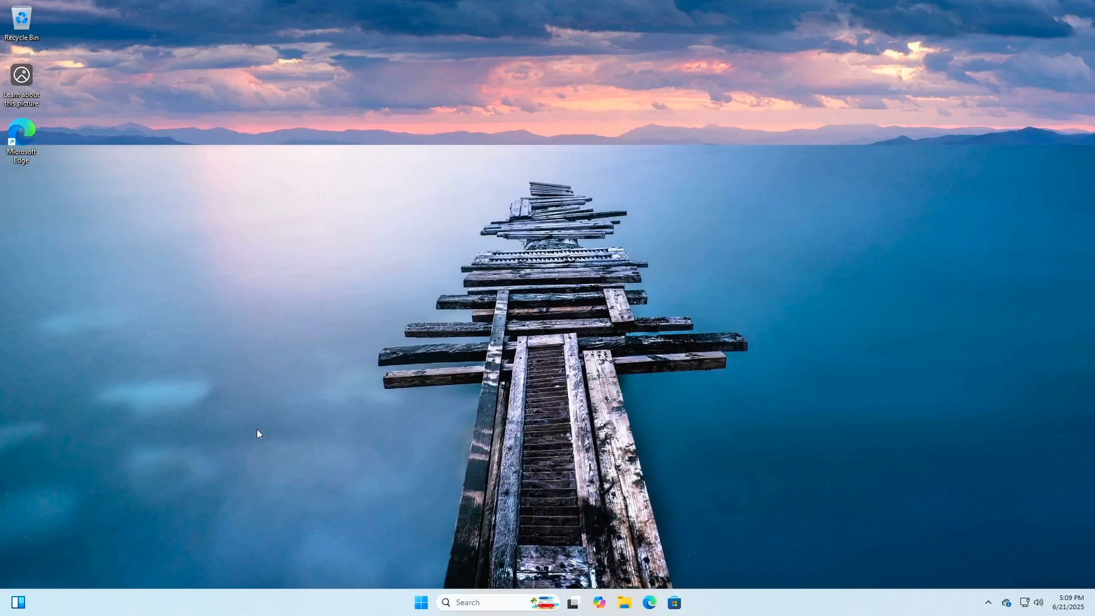
Restart Windows from the Start power menu and skip the BitLocker recovery prompt with Esc
{"action": "left_click", "coordinate": [421, 602]}
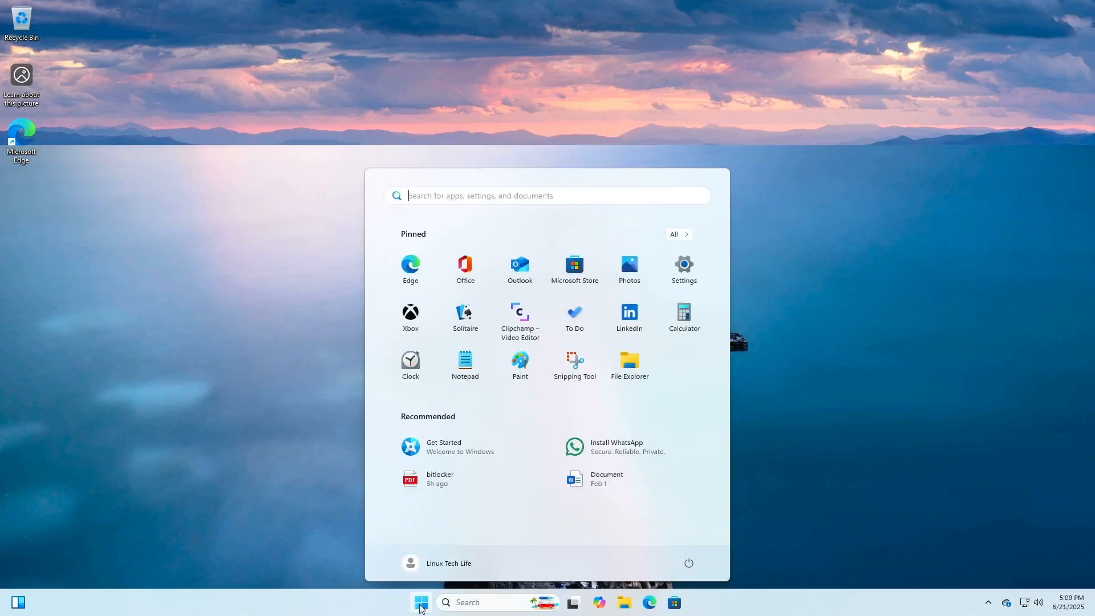
{"action": "left_click", "coordinate": [690, 564]}
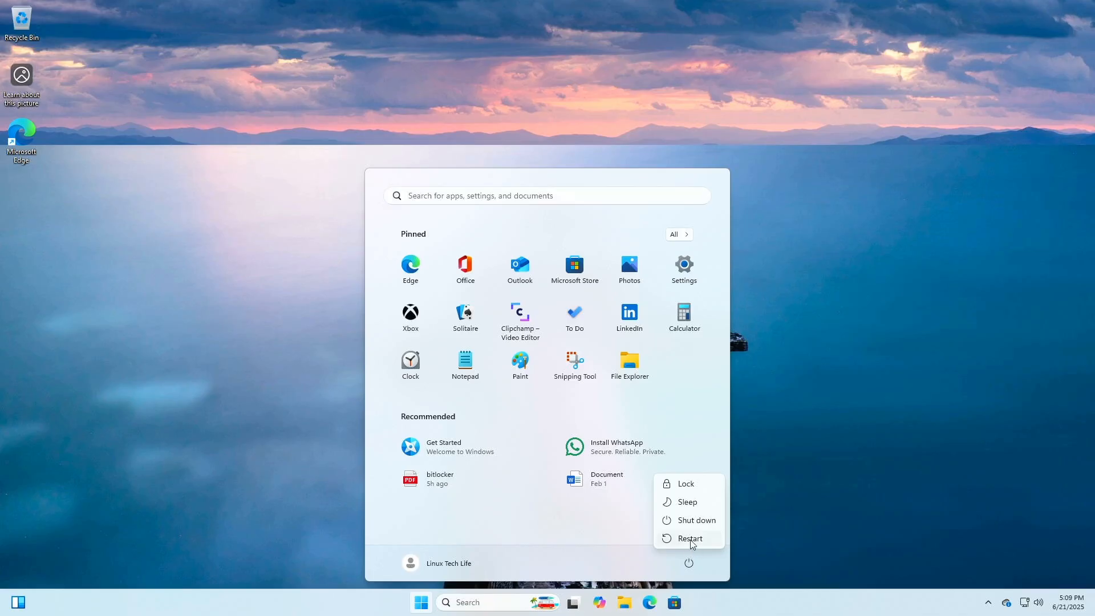
{"action": "left_click", "coordinate": [690, 539]}
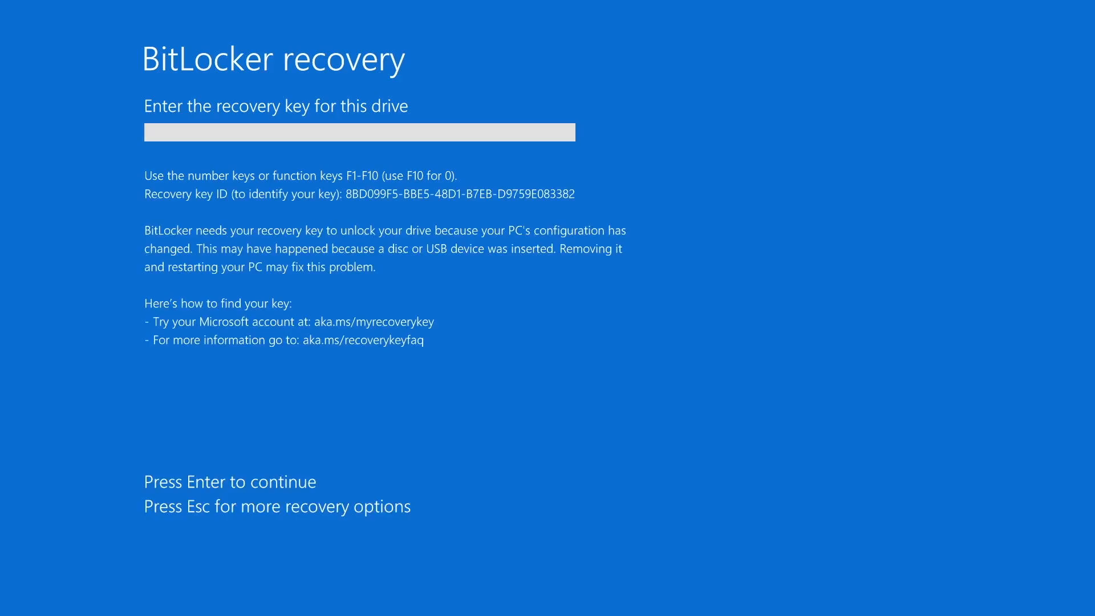
{"action": "key", "text": "Escape"}
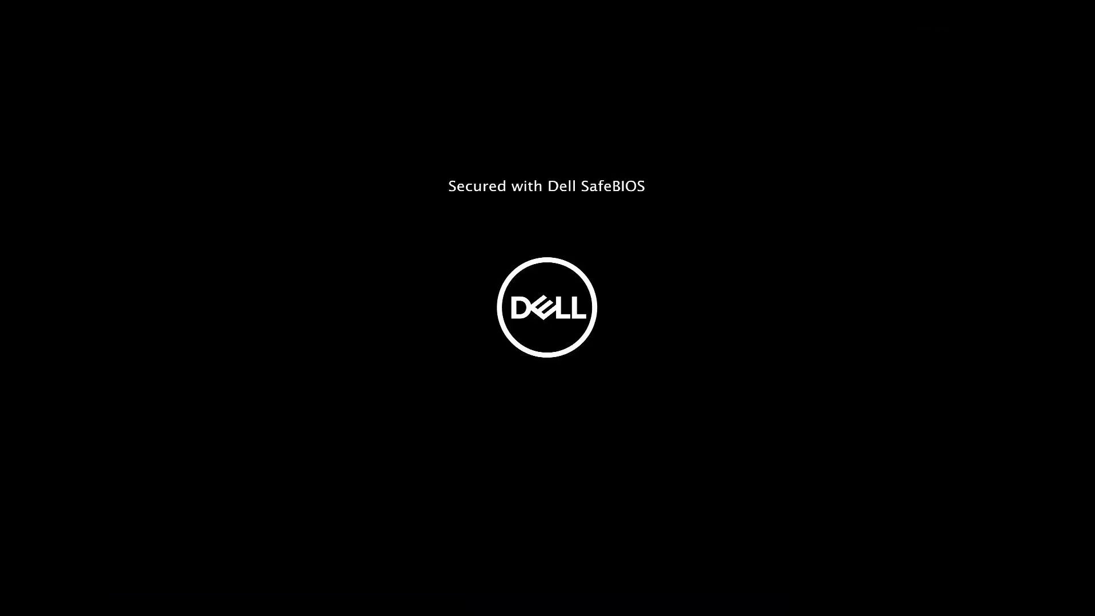
Enter Dell BIOS Setup via F12 and show the Boot Configuration sequence
{"action": "key", "text": "F12"}
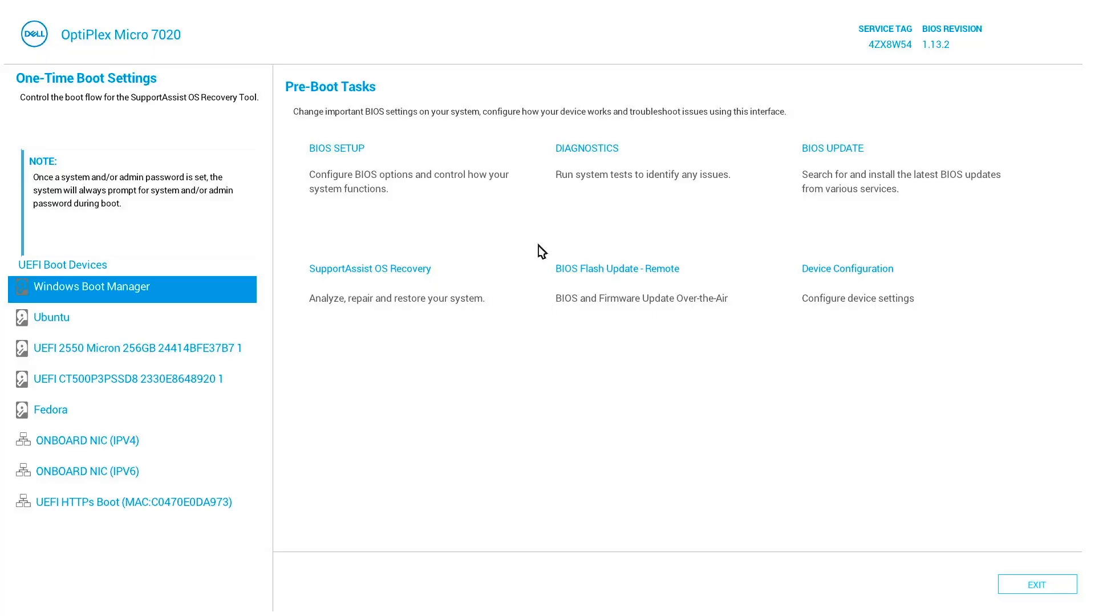
{"action": "left_click", "coordinate": [413, 203]}
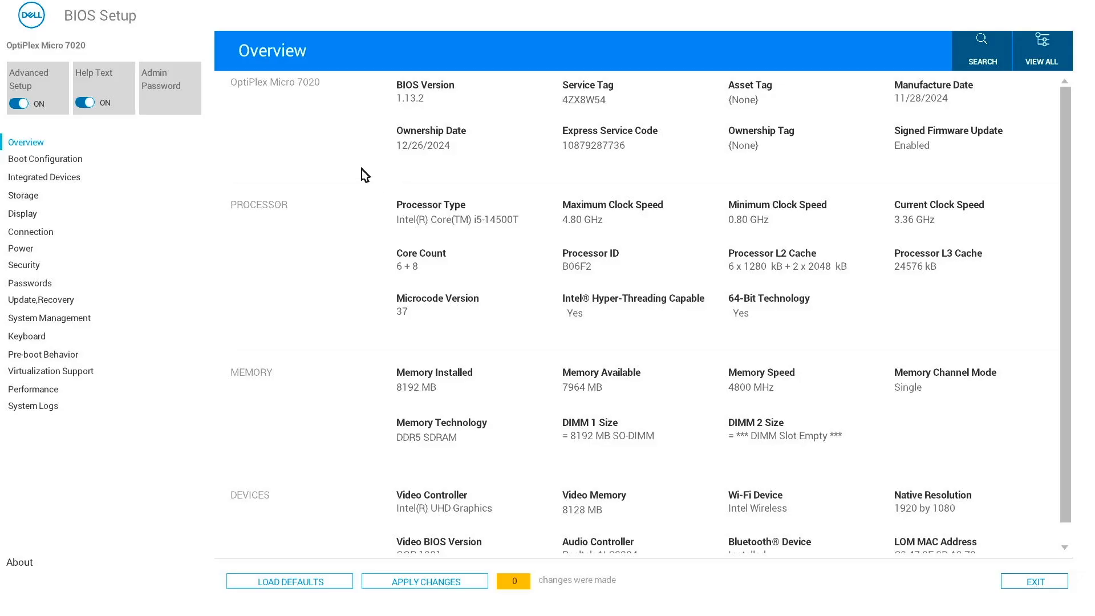
{"action": "left_click", "coordinate": [45, 160]}
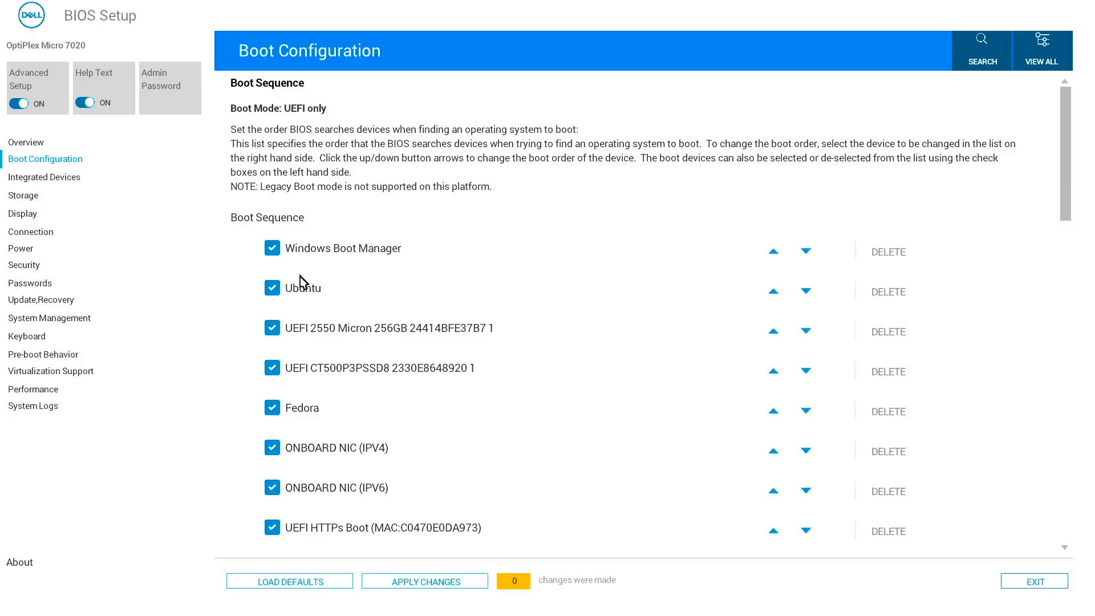
Delete Fedora, move Ubuntu above Windows Boot Manager, apply the changes and exit BIOS
{"action": "left_click", "coordinate": [889, 411]}
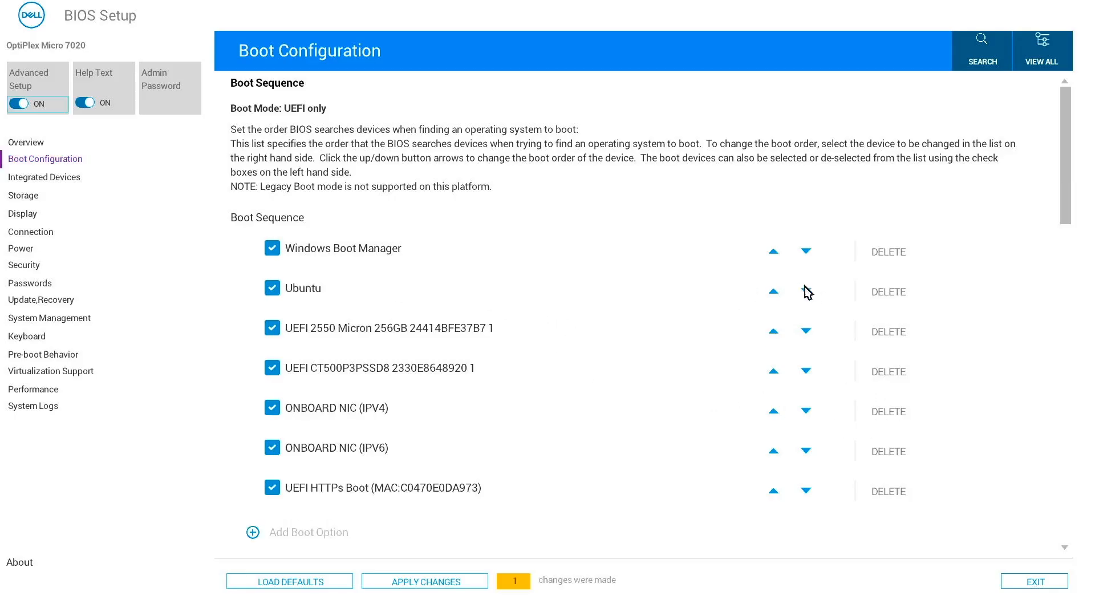
{"action": "left_click", "coordinate": [774, 291]}
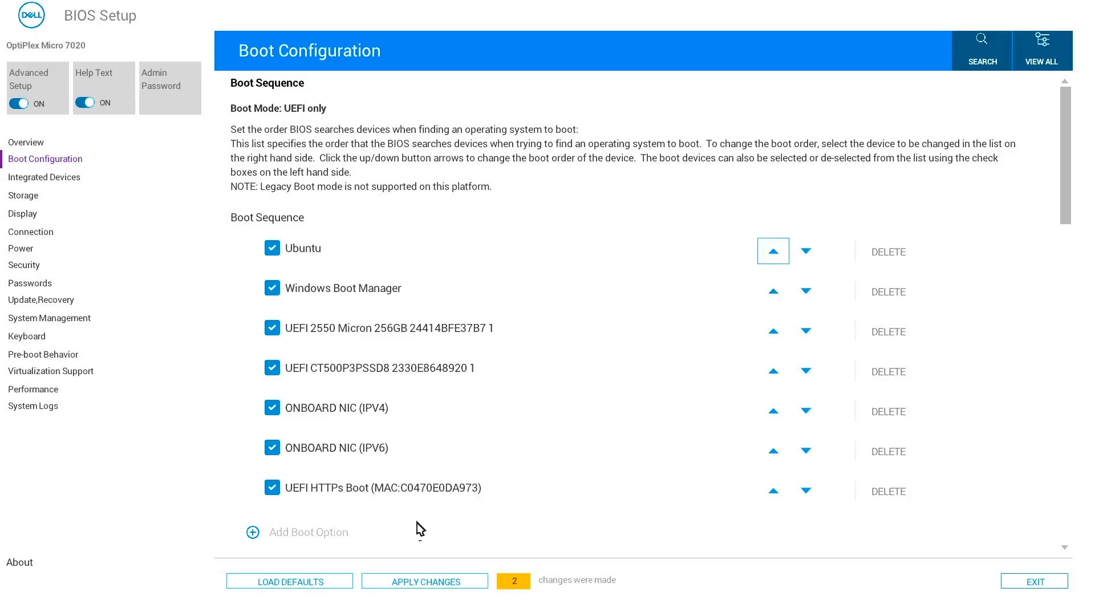
{"action": "left_click", "coordinate": [420, 582]}
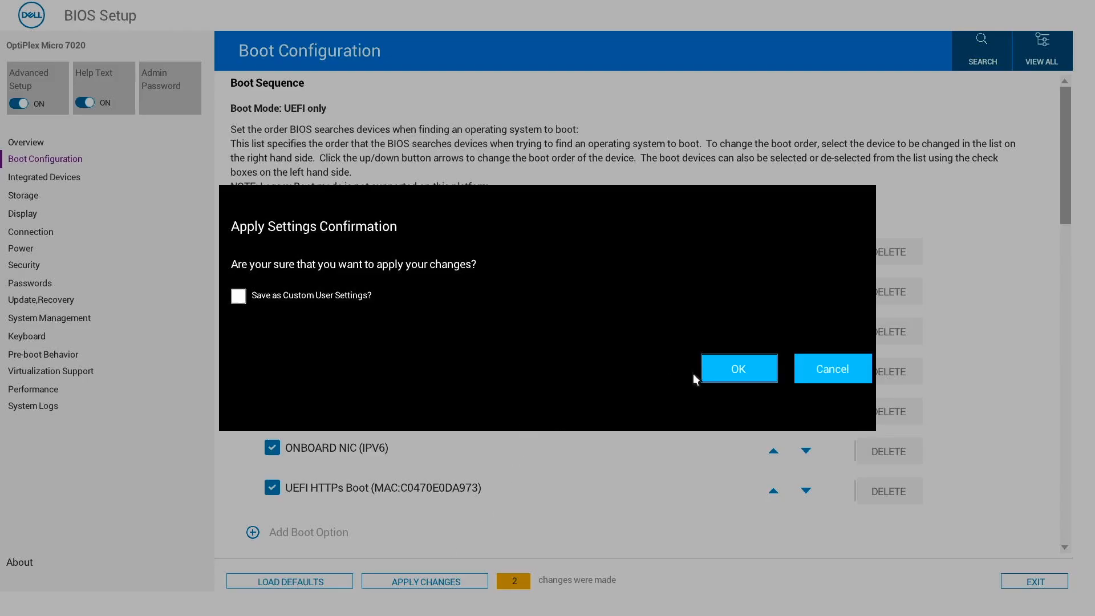
{"action": "left_click", "coordinate": [740, 368]}
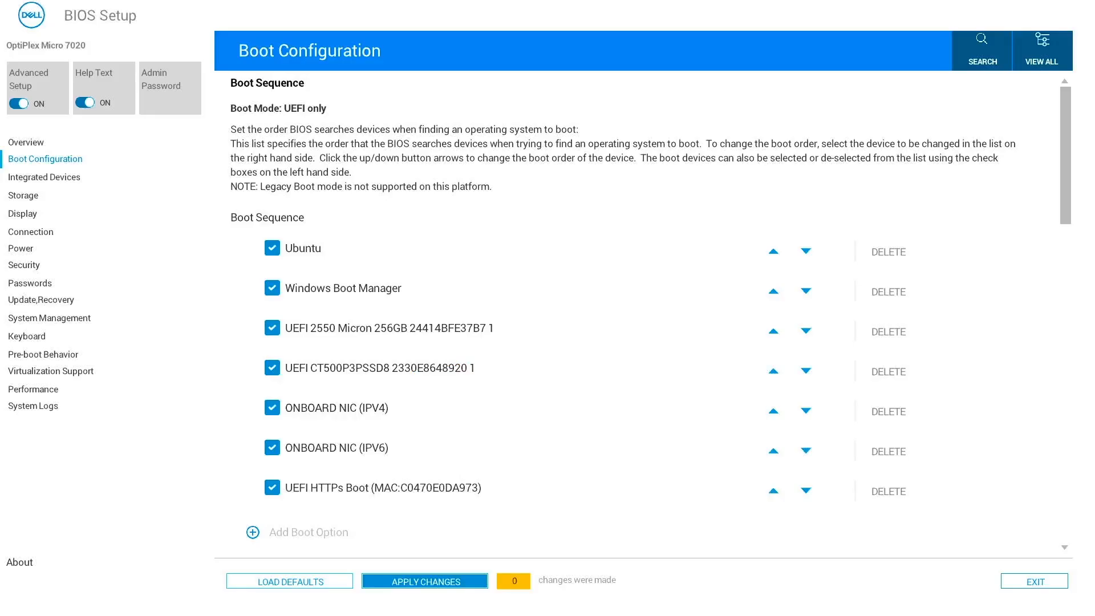
{"action": "left_click", "coordinate": [1037, 583]}
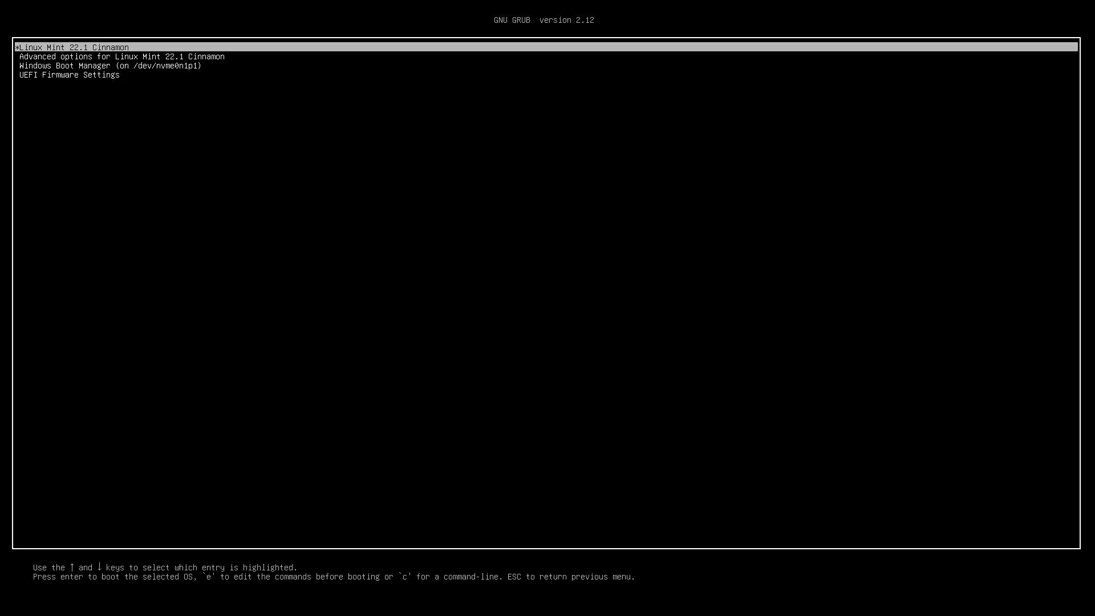
Boot Windows Boot Manager from GRUB and reach the Windows PIN sign-in screen
{"action": "key", "text": "Down"}
{"action": "key", "text": "Down"}
{"action": "key", "text": "Return"}
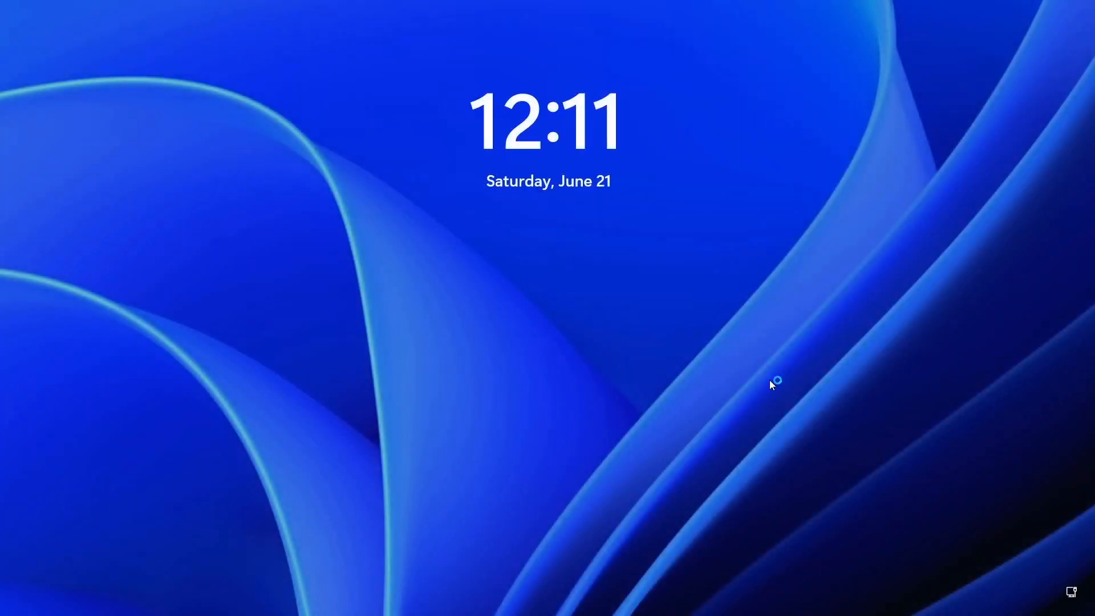
{"action": "left_click", "coordinate": [693, 350]}
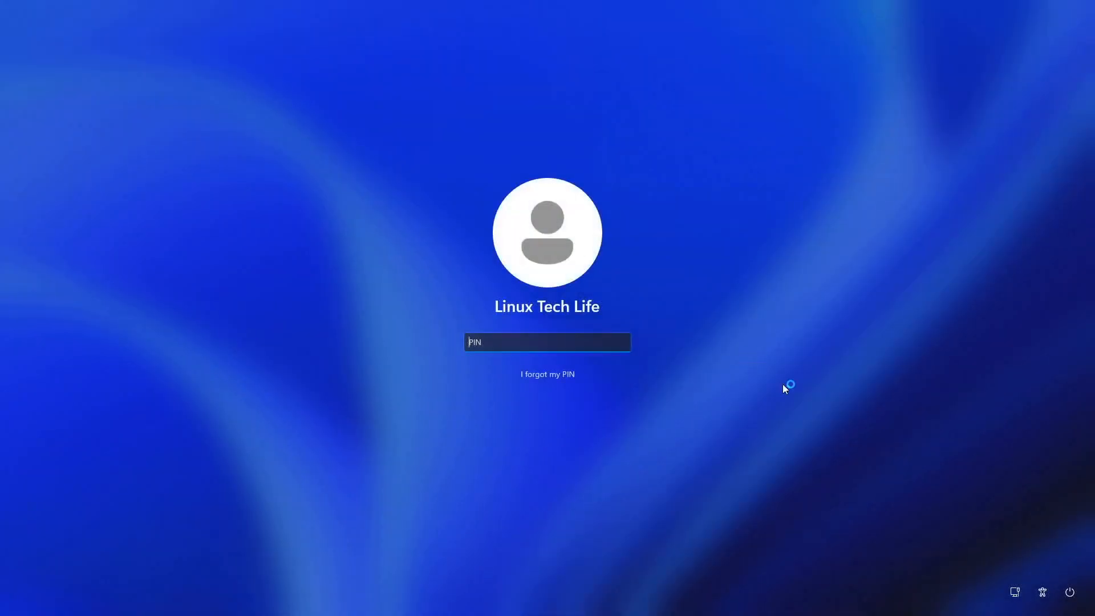
Restart Windows despite the unsaved-work warning, then boot Linux Mint 22.1 Cinnamon from GRUB
{"action": "left_click", "coordinate": [1071, 599]}
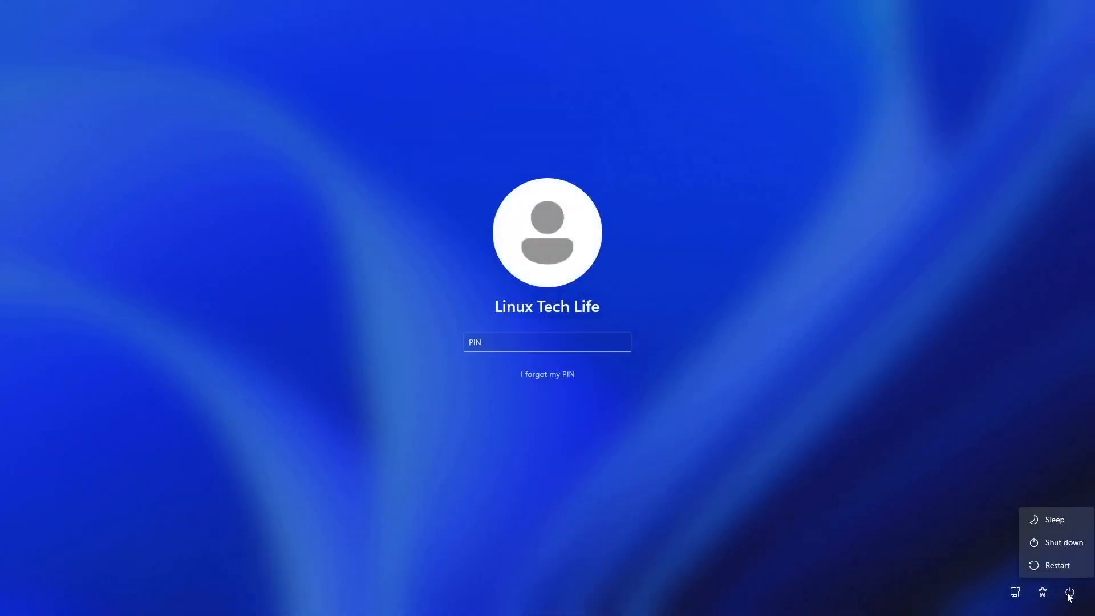
{"action": "left_click", "coordinate": [1056, 566]}
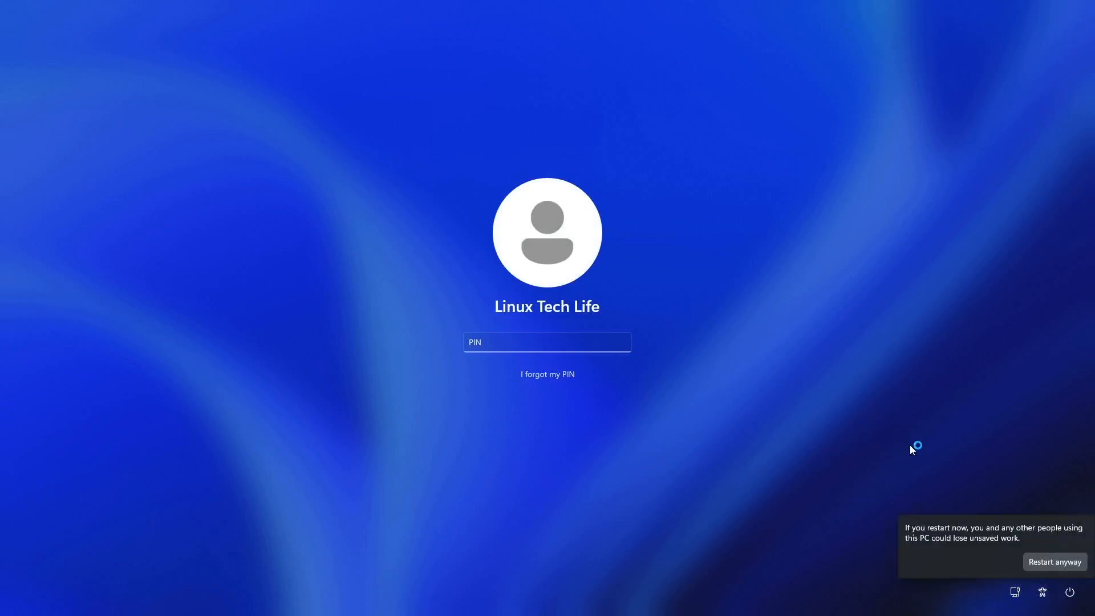
{"action": "left_click", "coordinate": [1053, 564]}
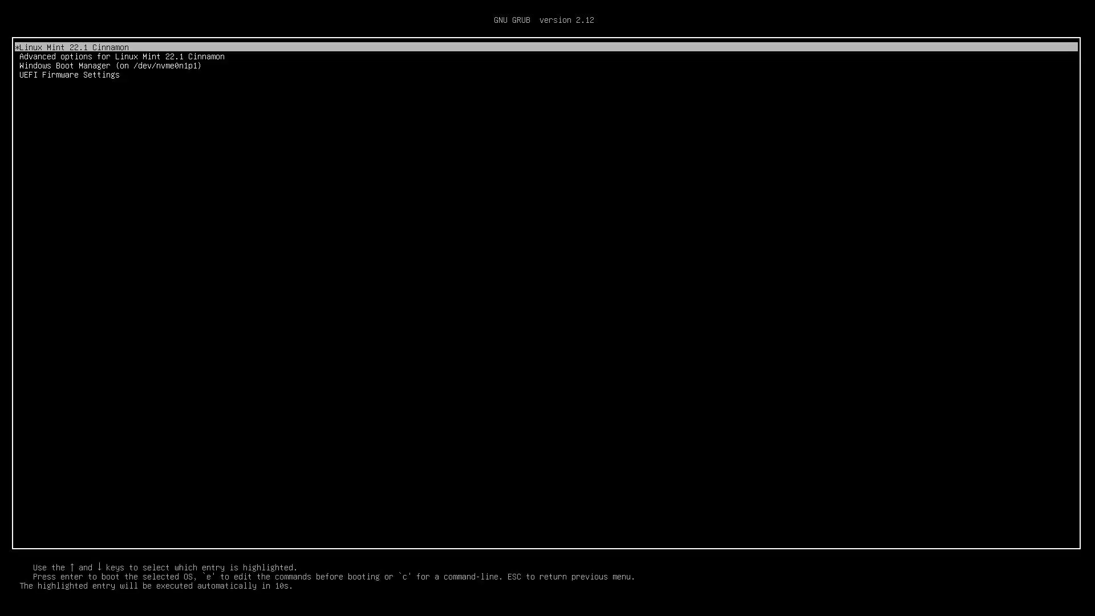
{"action": "key", "text": "Return"}
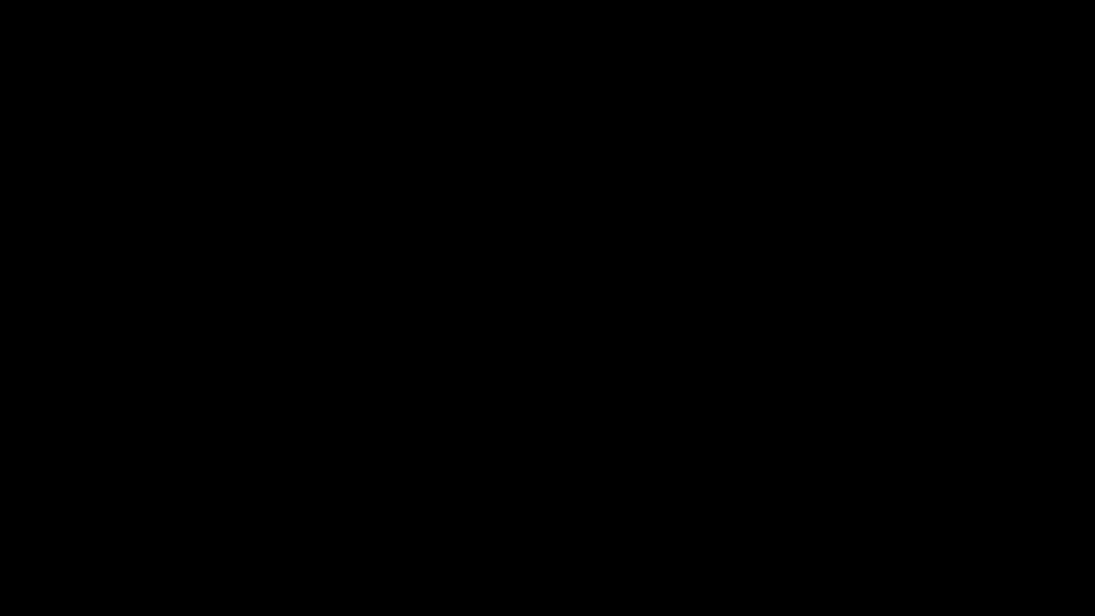